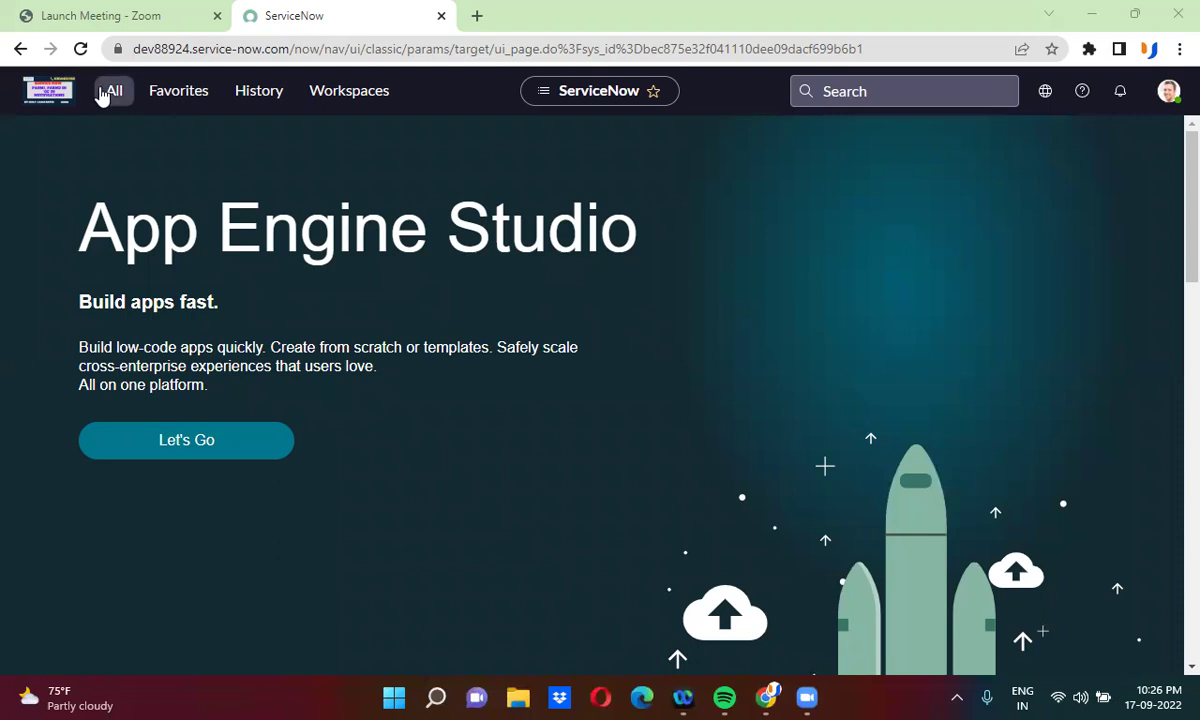
Filter the navigator for 'my tags' and open Self-Service > My Tags.
left_click(103, 93)
left_click(129, 140)
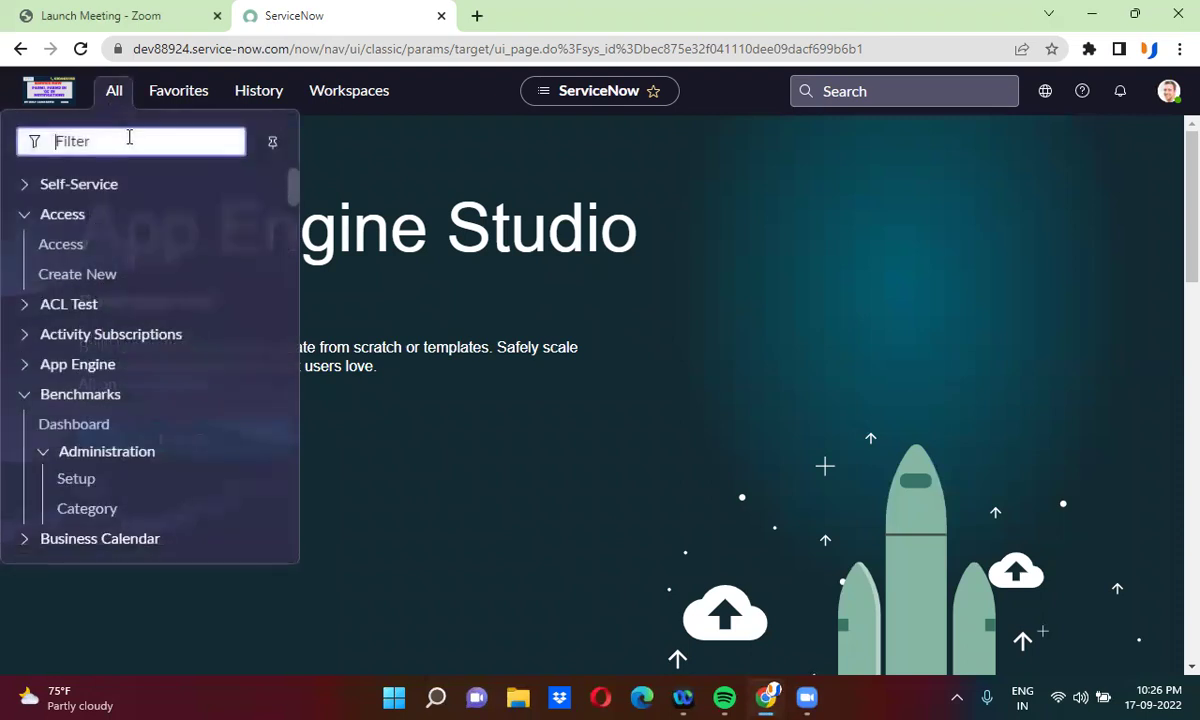
type("my tag")
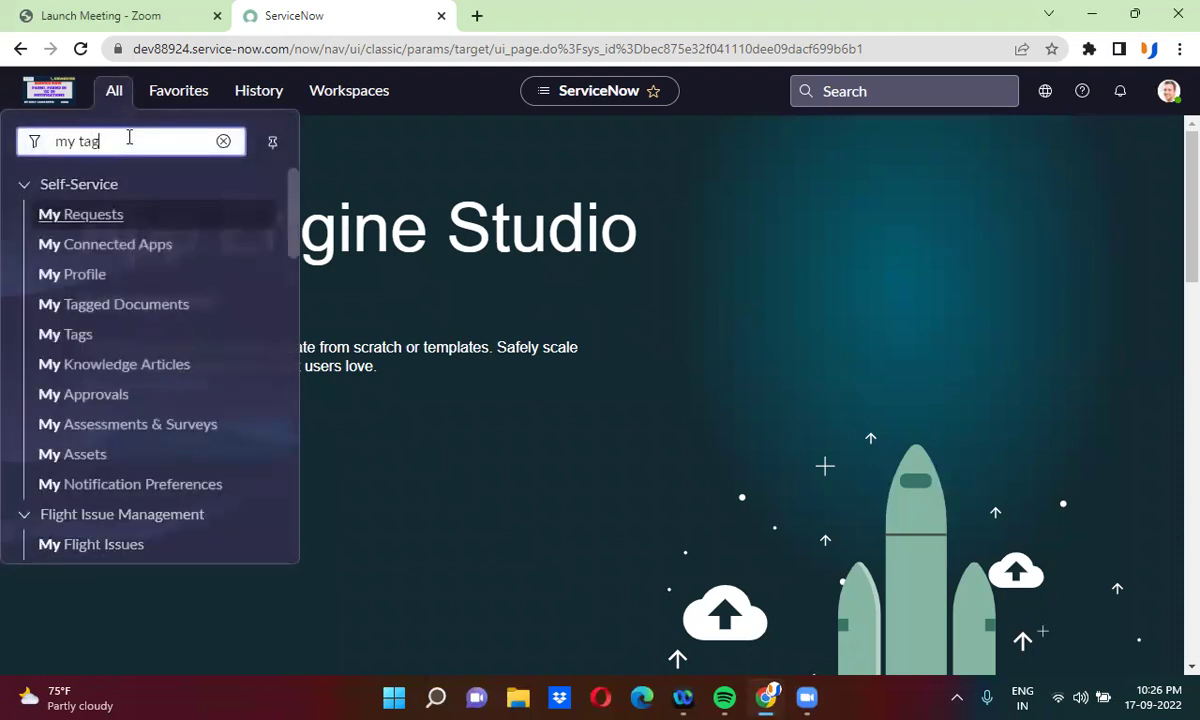
type("s")
left_click(72, 214)
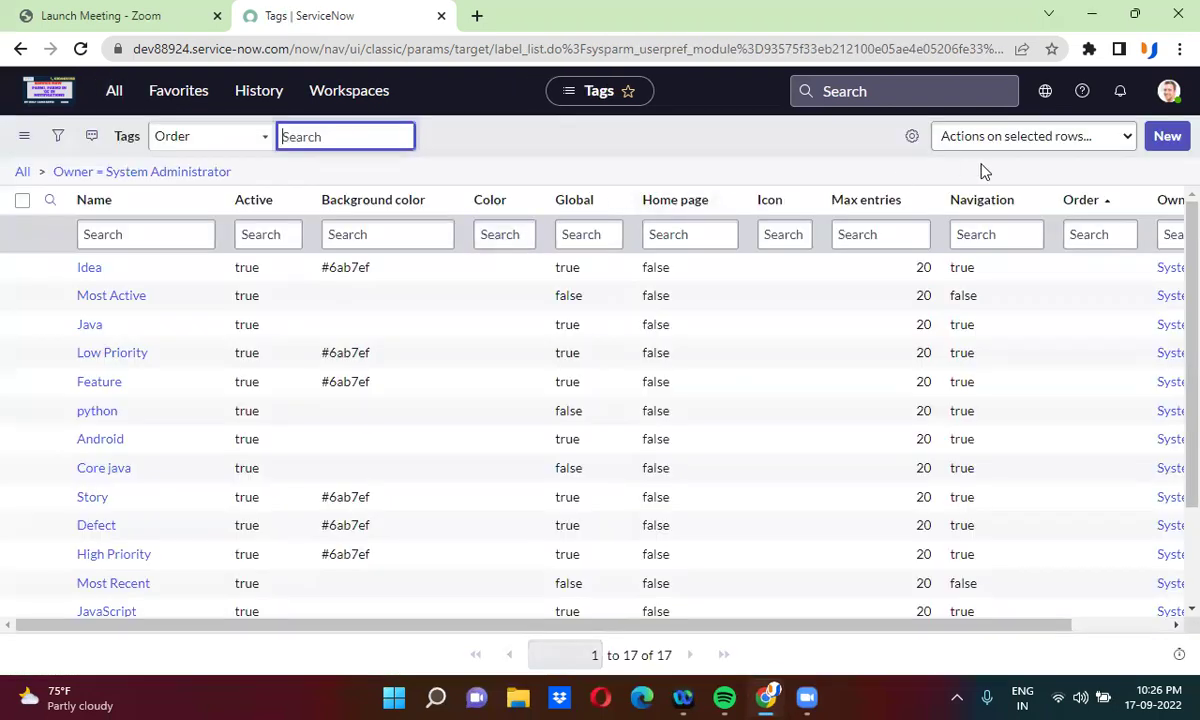
Create a new tag named 'Uday Tags', viewable by Everyone, and submit it.
left_click(1167, 137)
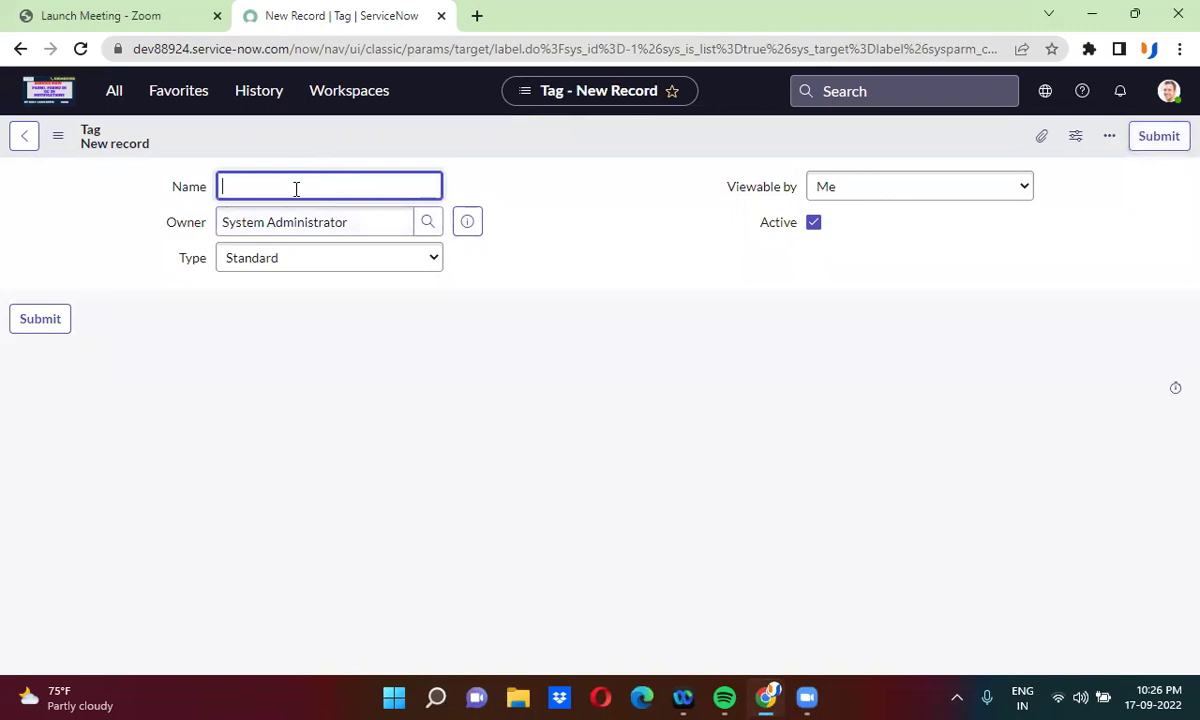
type("day Tags")
left_click(595, 224)
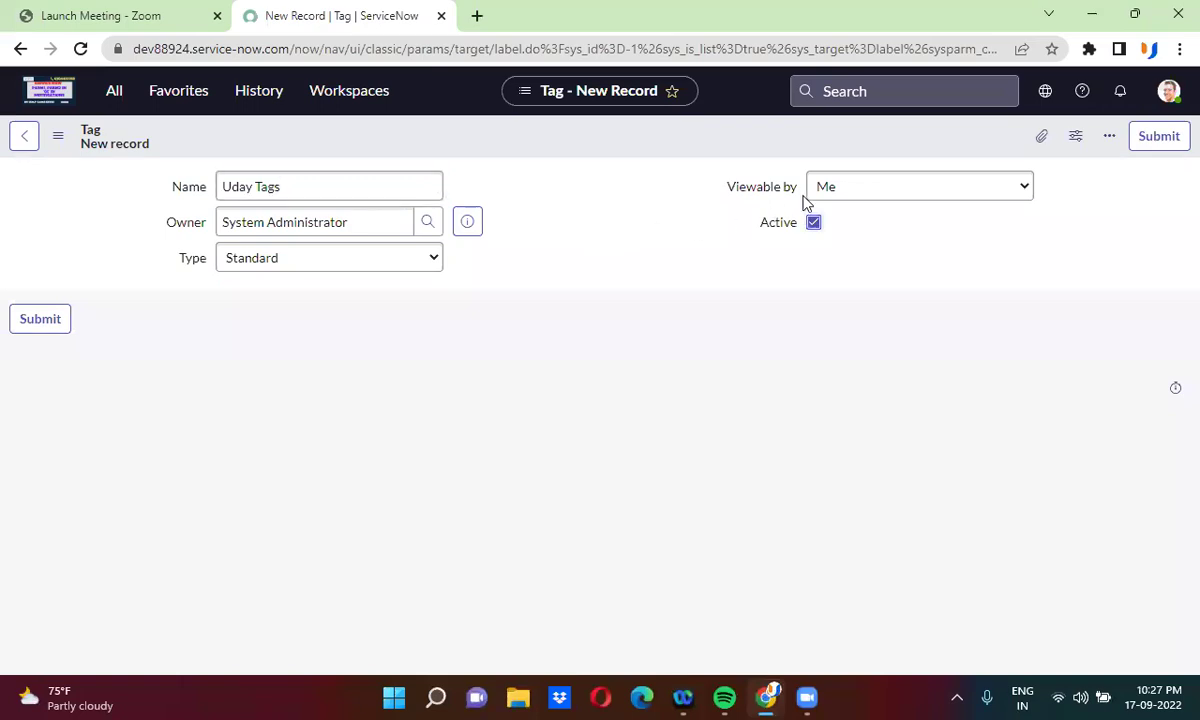
left_click(868, 193)
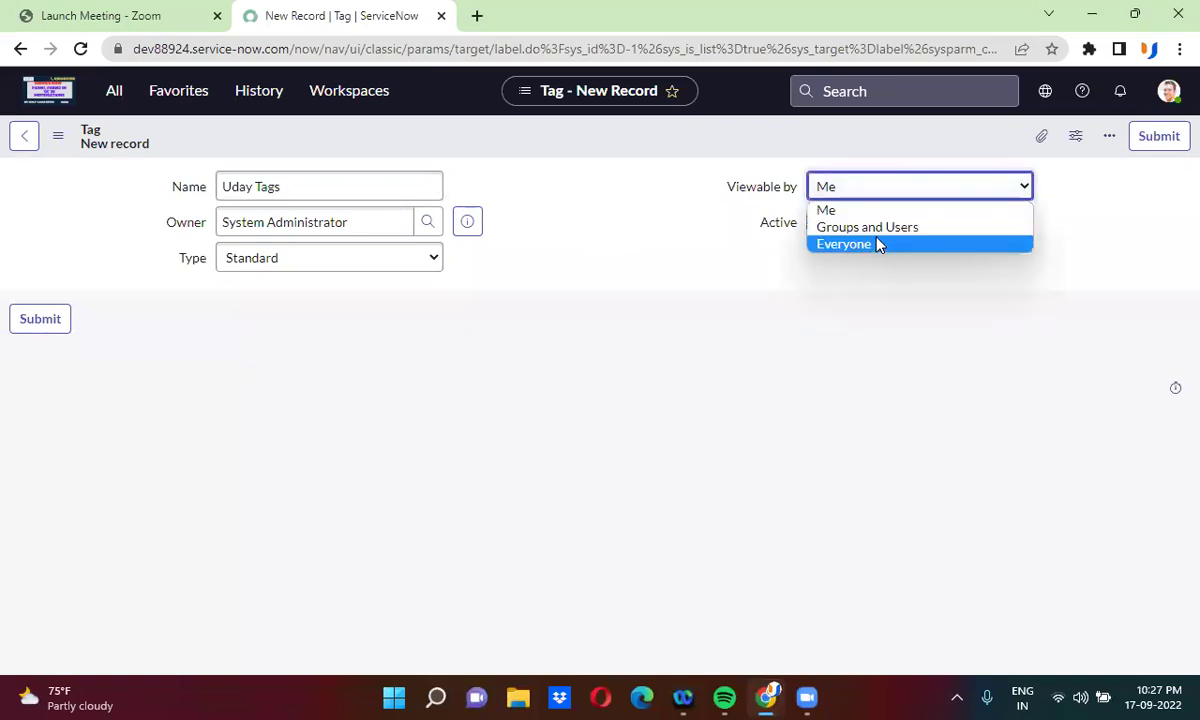
left_click(878, 246)
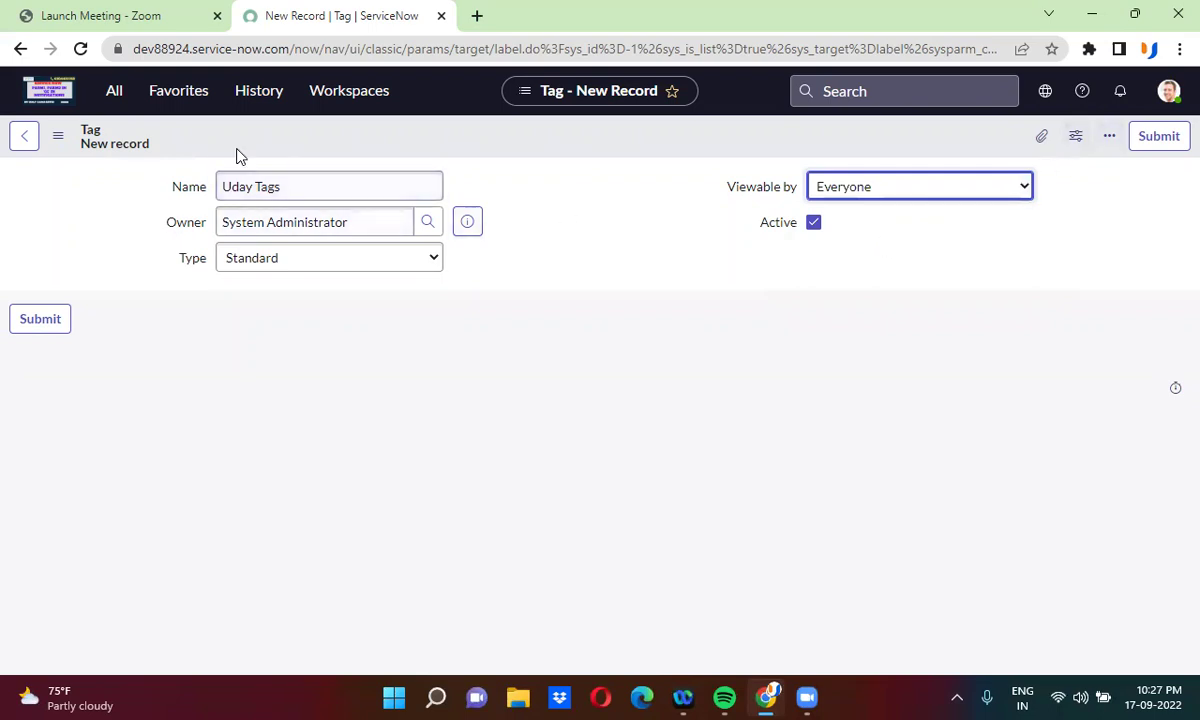
left_click(1157, 138)
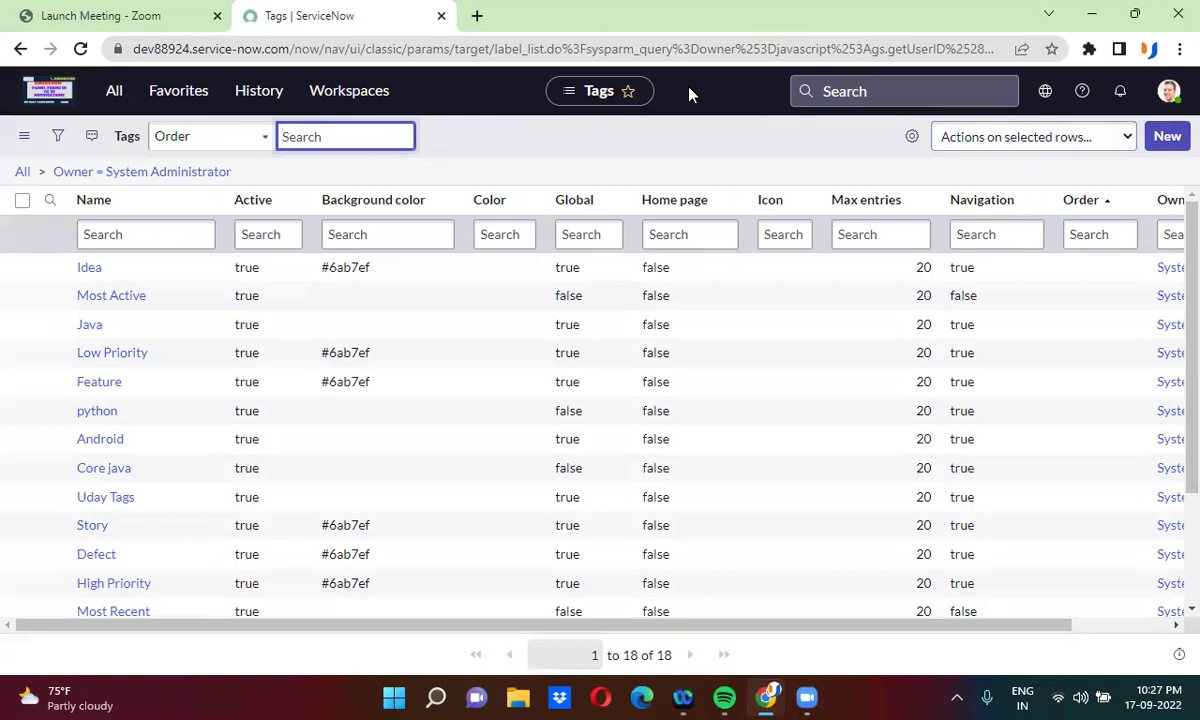
Replace the navigator filter with problem.LIST to open the Problems list in a new tab.
left_click(114, 90)
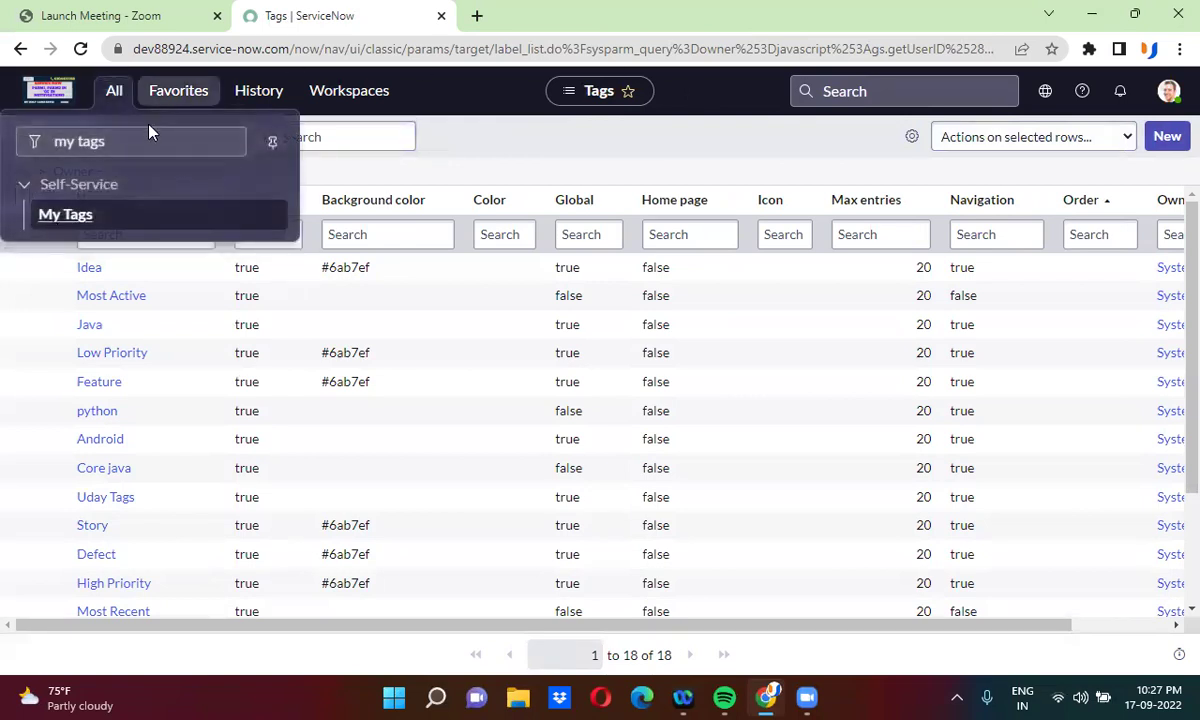
triple_click(151, 144)
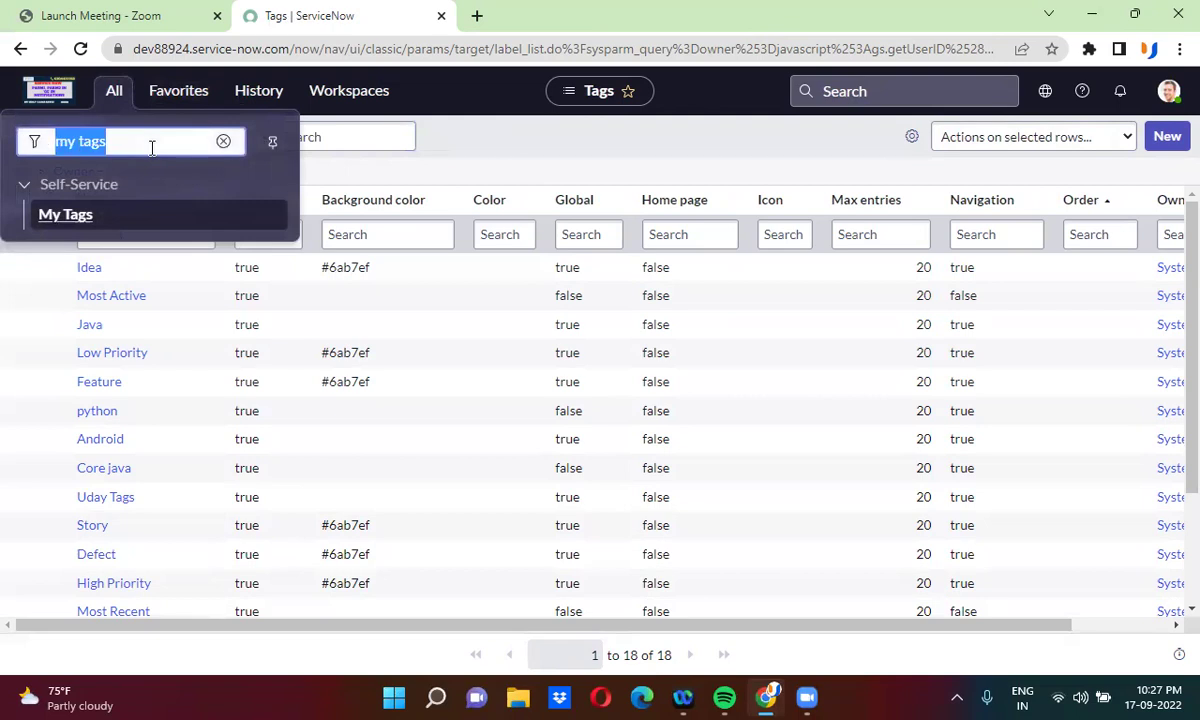
type("proble")
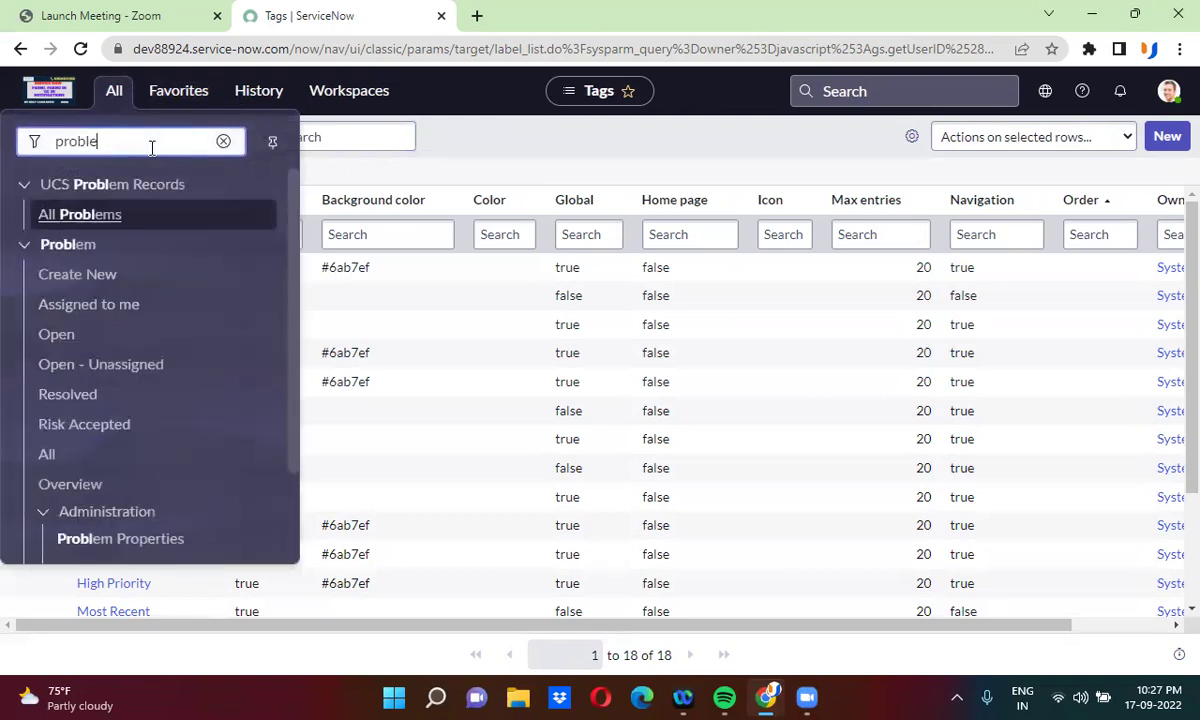
type("m.LIST")
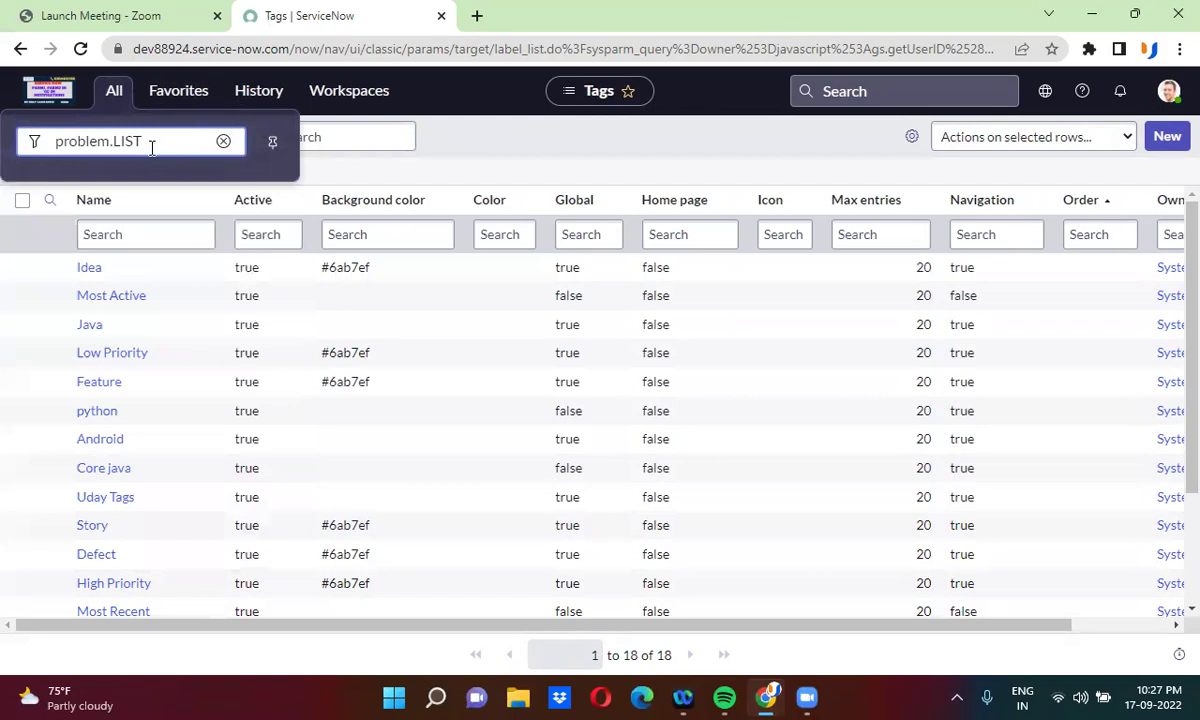
key("Return")
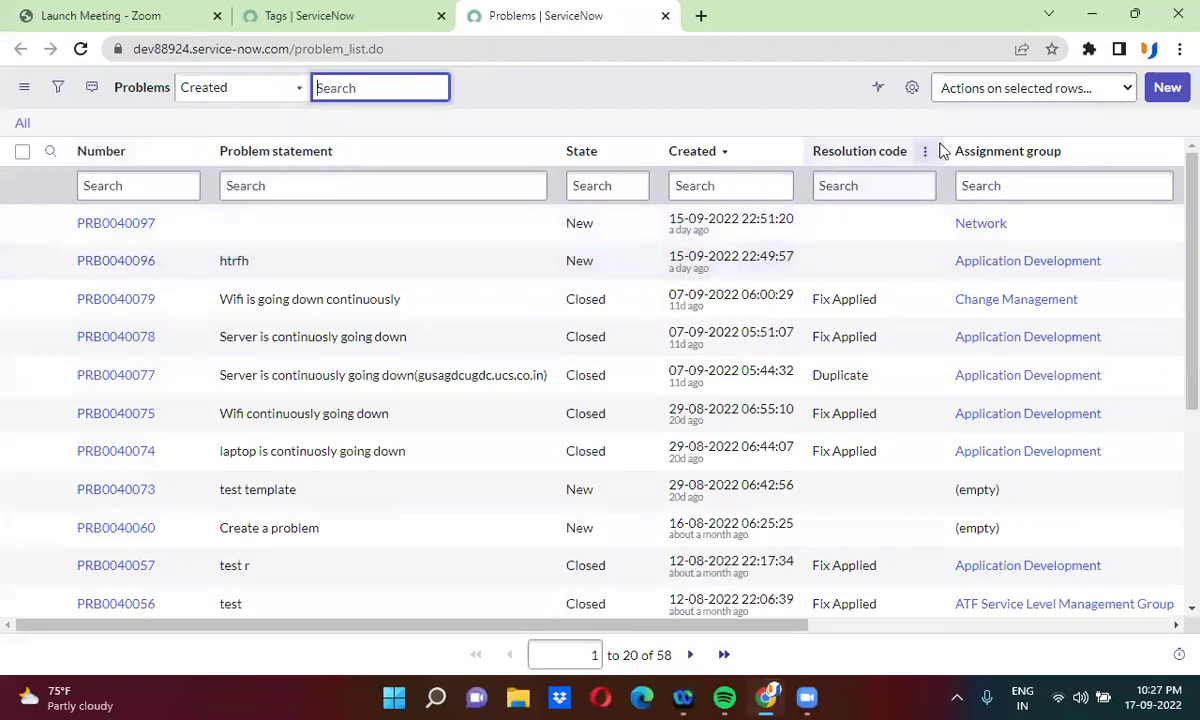
Open problem PRB0040079, 'Wifi is going down continuously', in a new tab and switch to it.
left_click(910, 90)
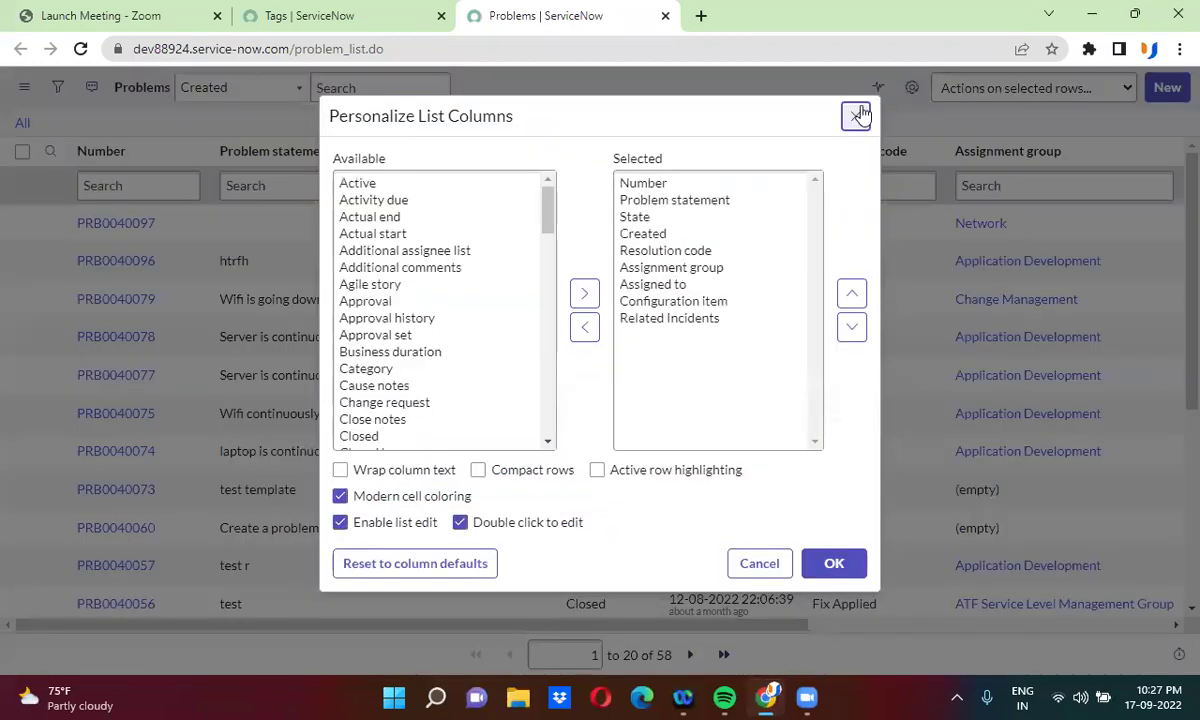
left_click(857, 116)
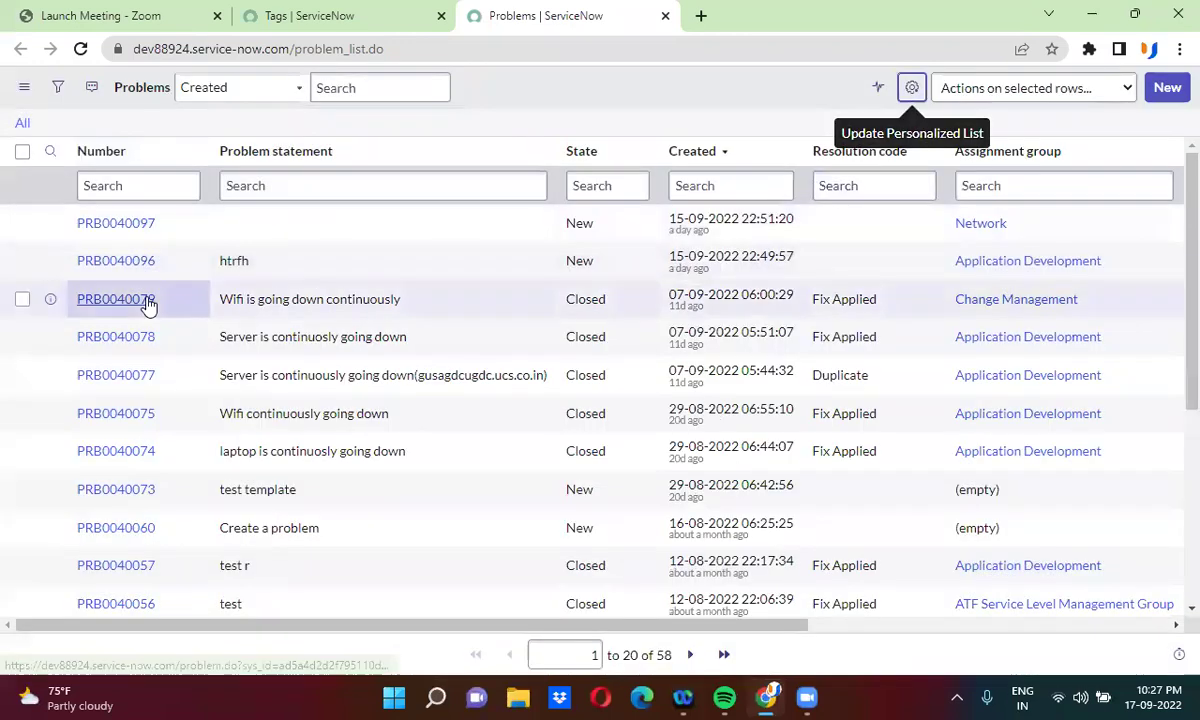
right_click(50, 300)
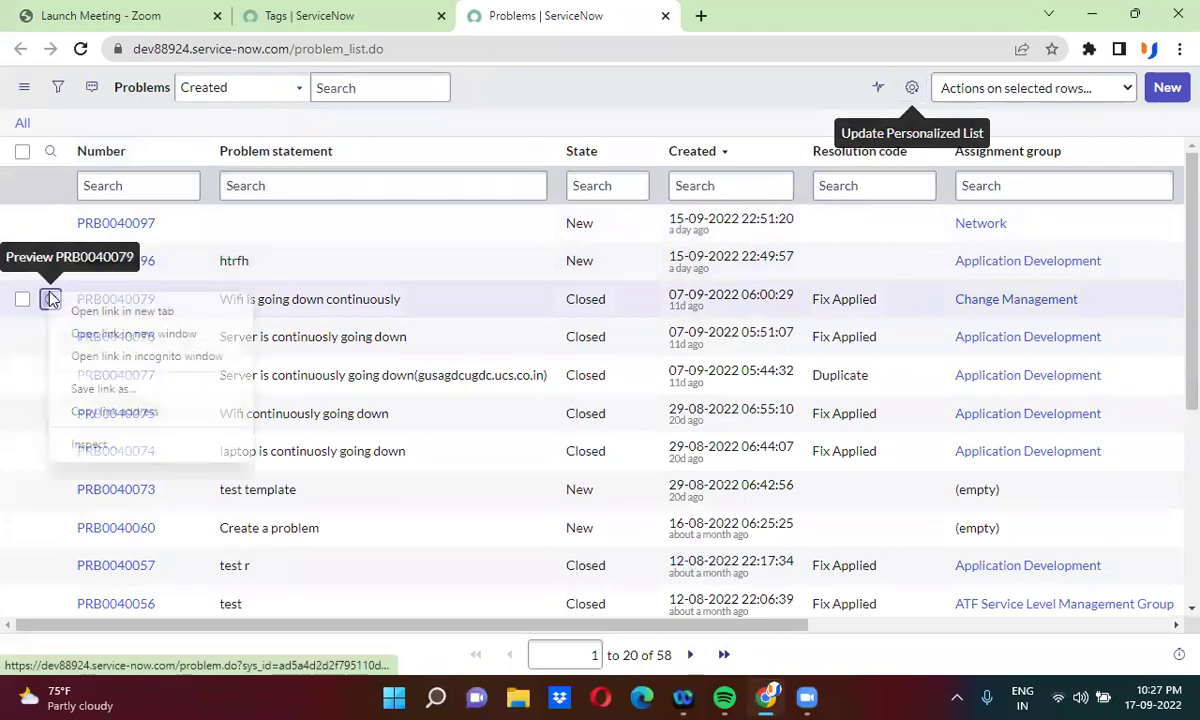
left_click(95, 316)
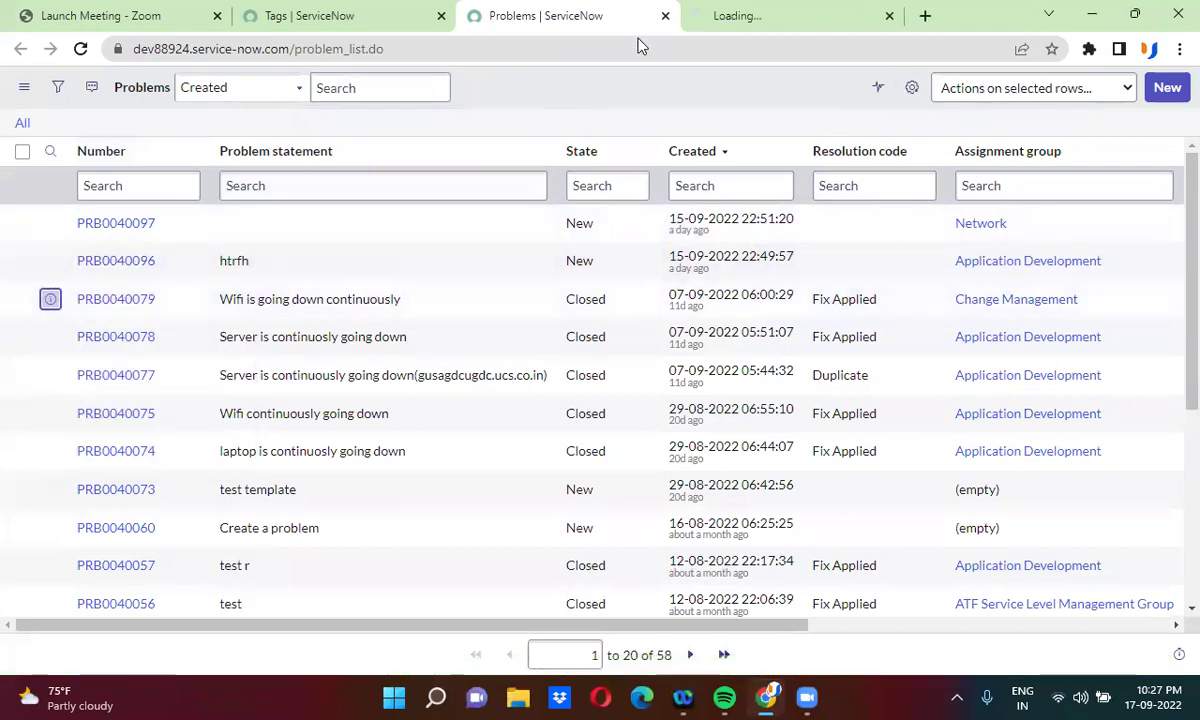
left_click(755, 10)
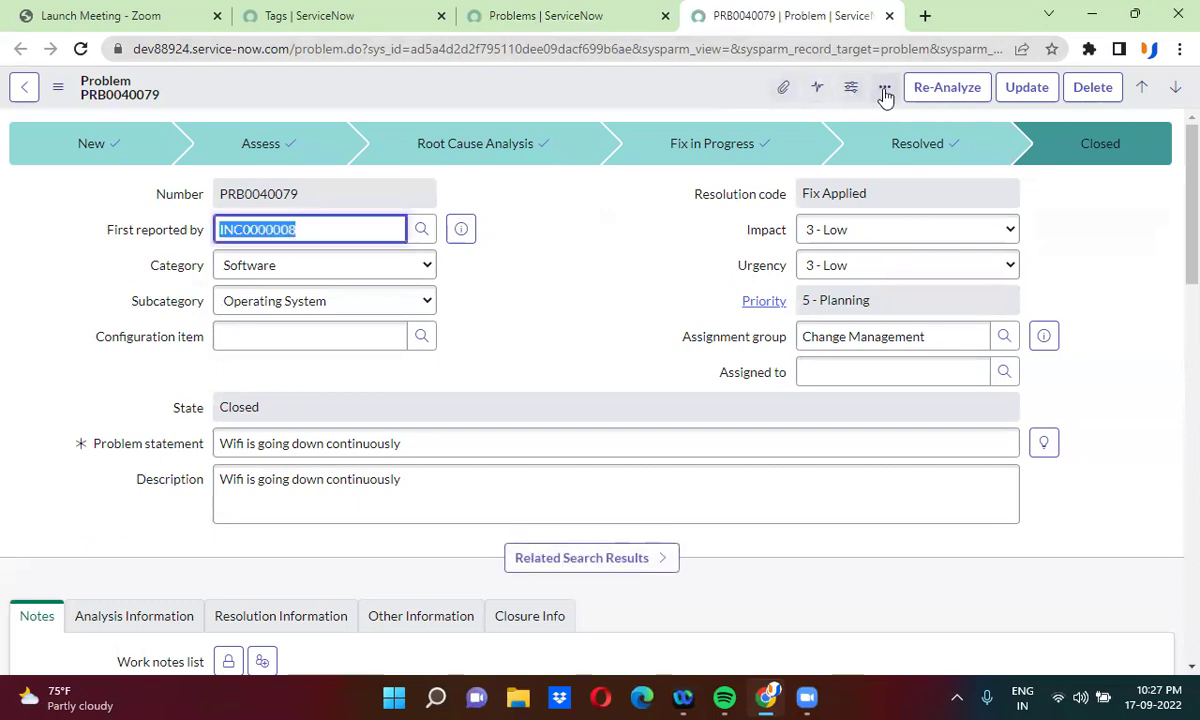
Apply the Uday Tags tag to problem PRB0040079 through Add Tag.
left_click(885, 90)
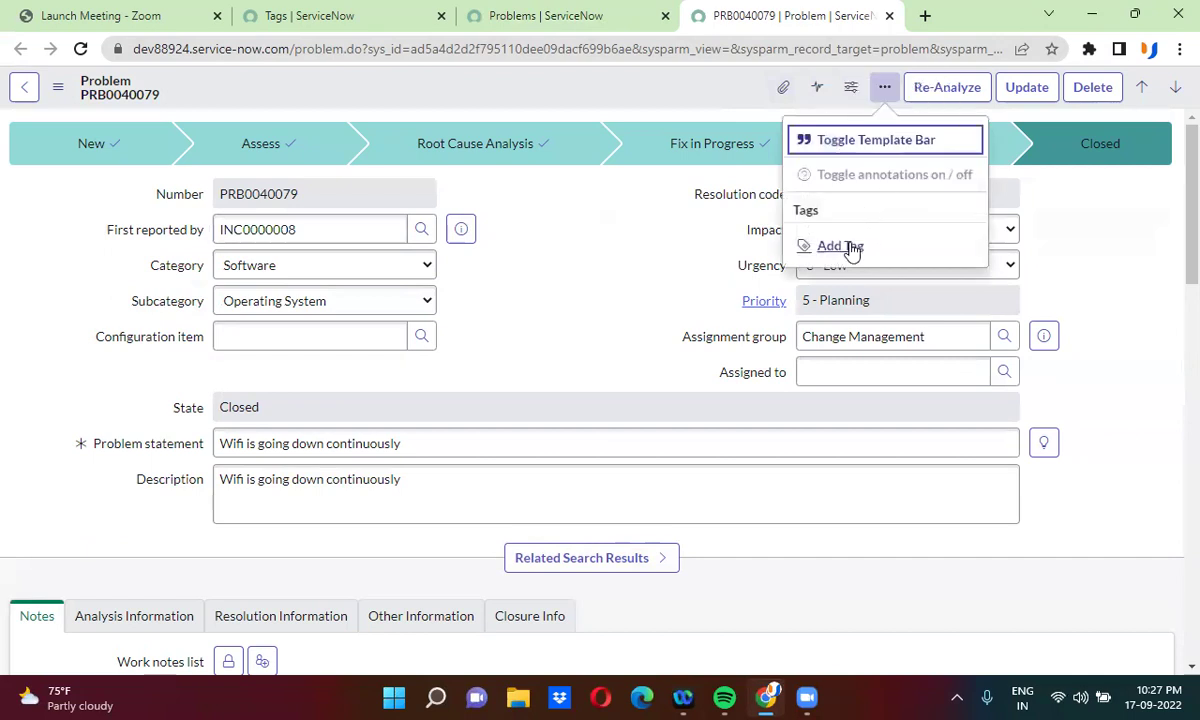
left_click(850, 247)
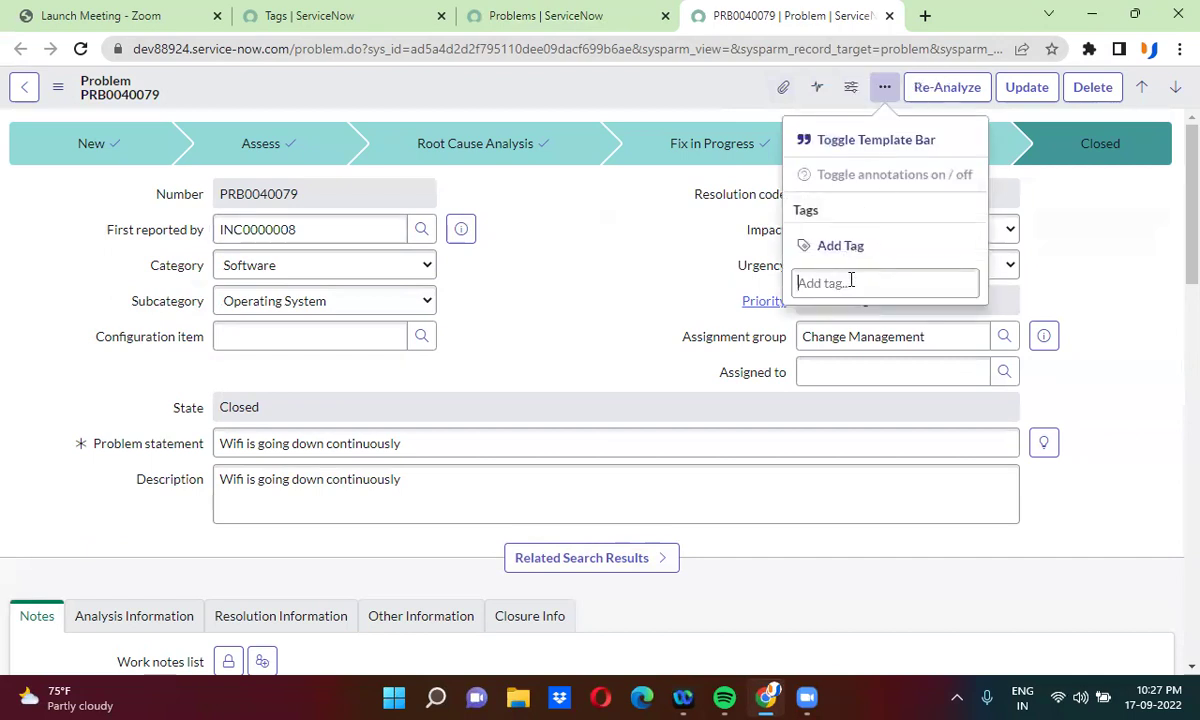
type("uday")
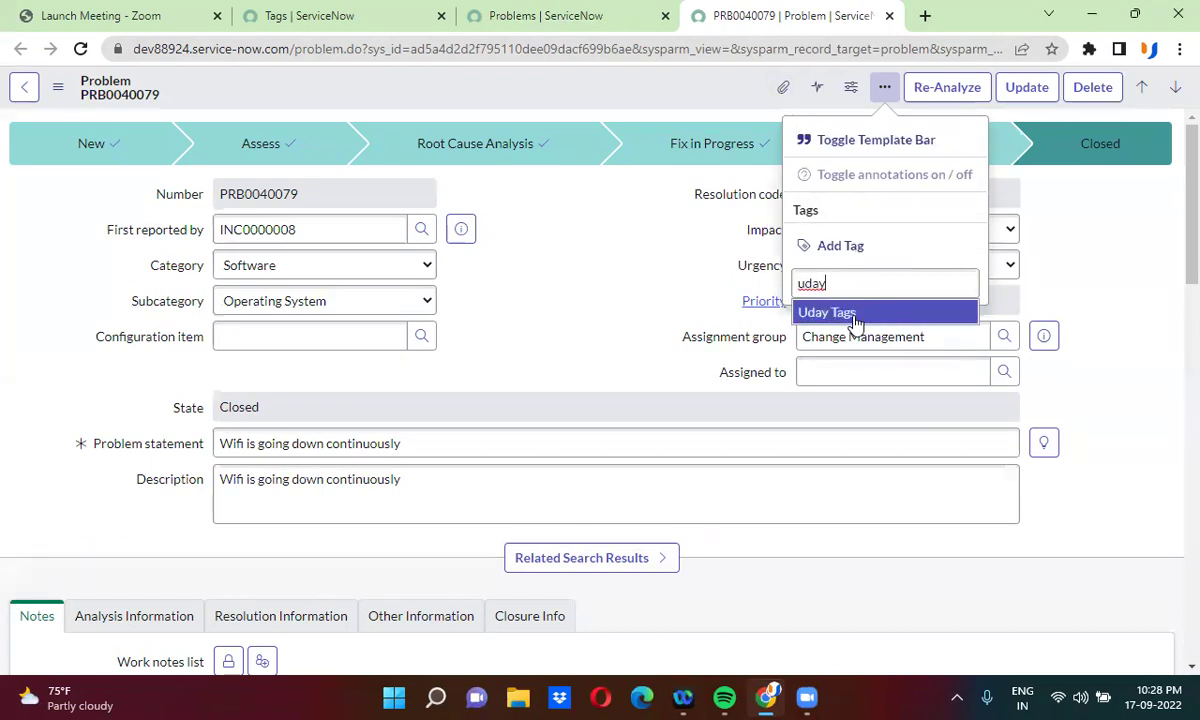
left_click(852, 315)
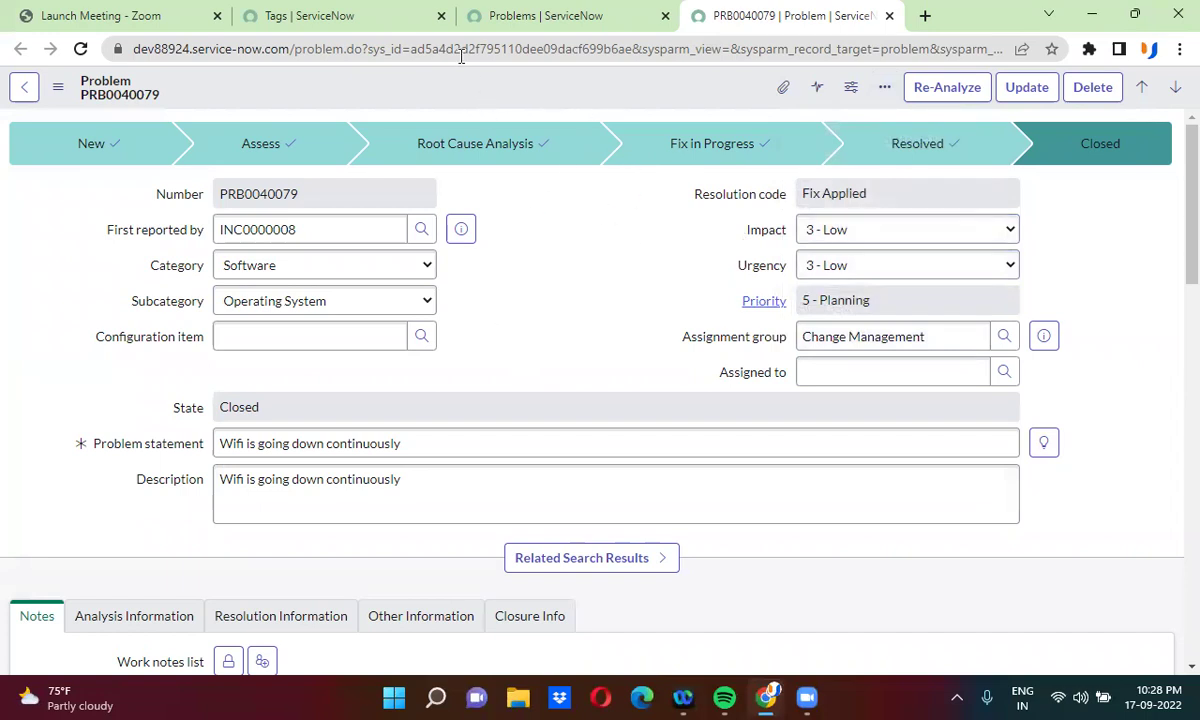
left_click(343, 16)
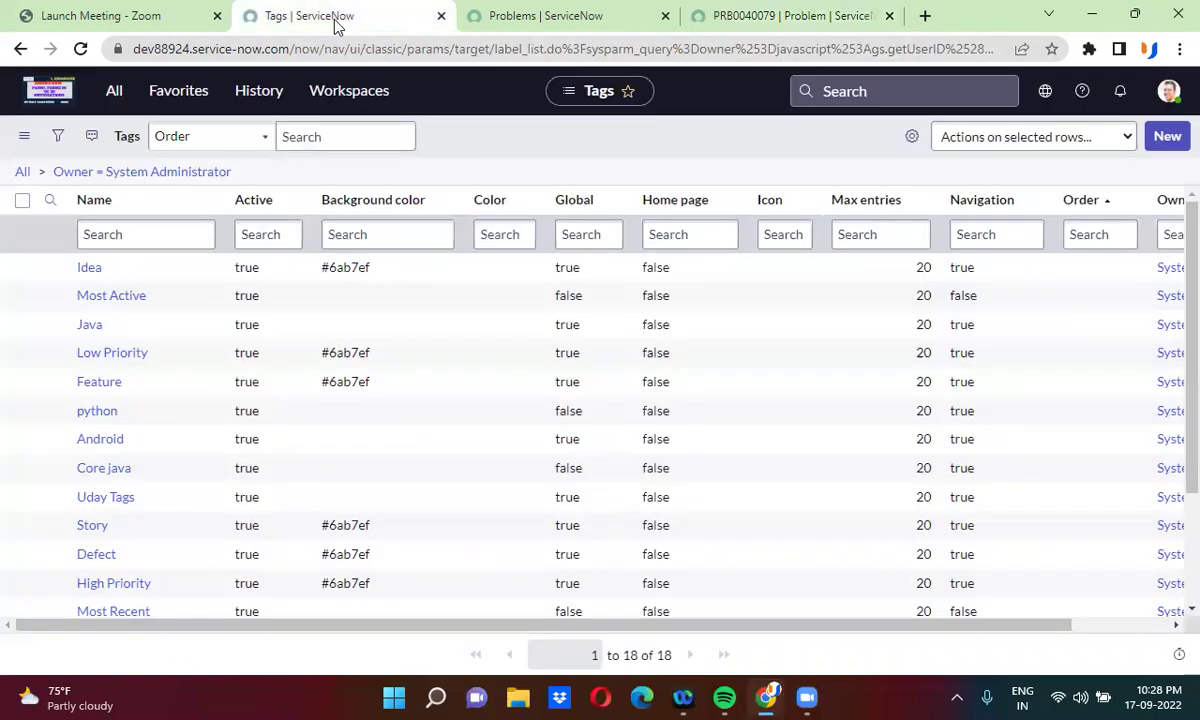
Open the Incidents list by entering incident.LIST in the navigator filter.
left_click(118, 100)
type("incide")
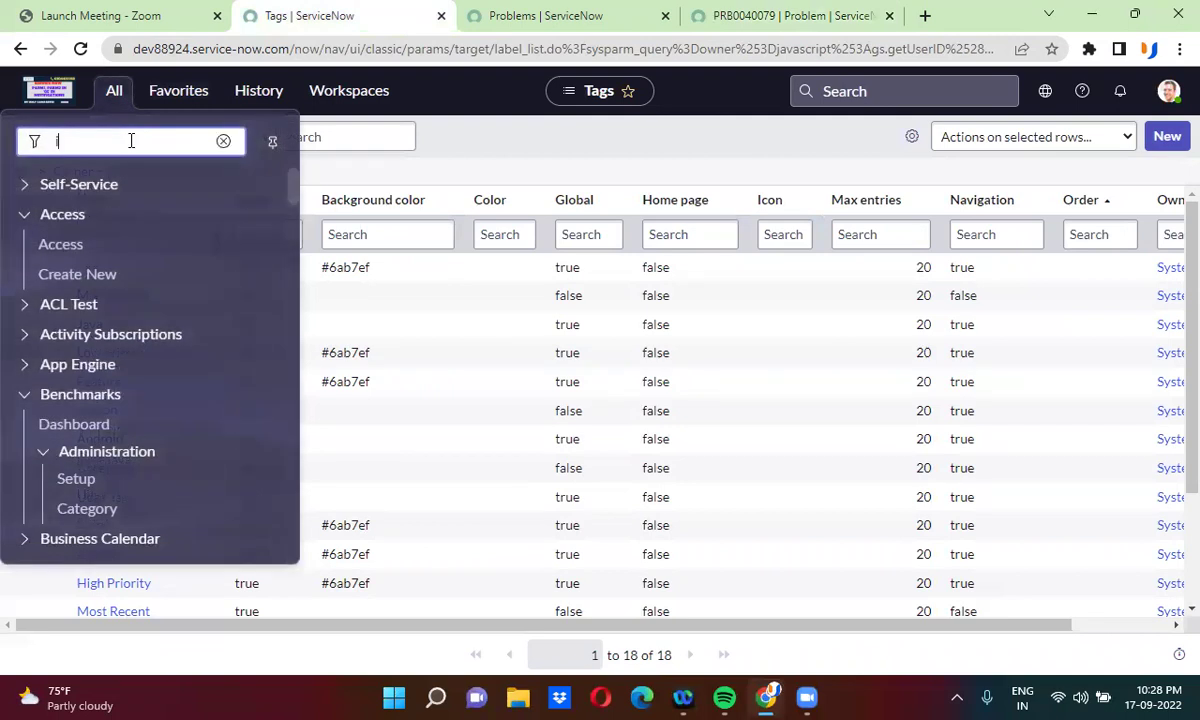
type("nt.LIST")
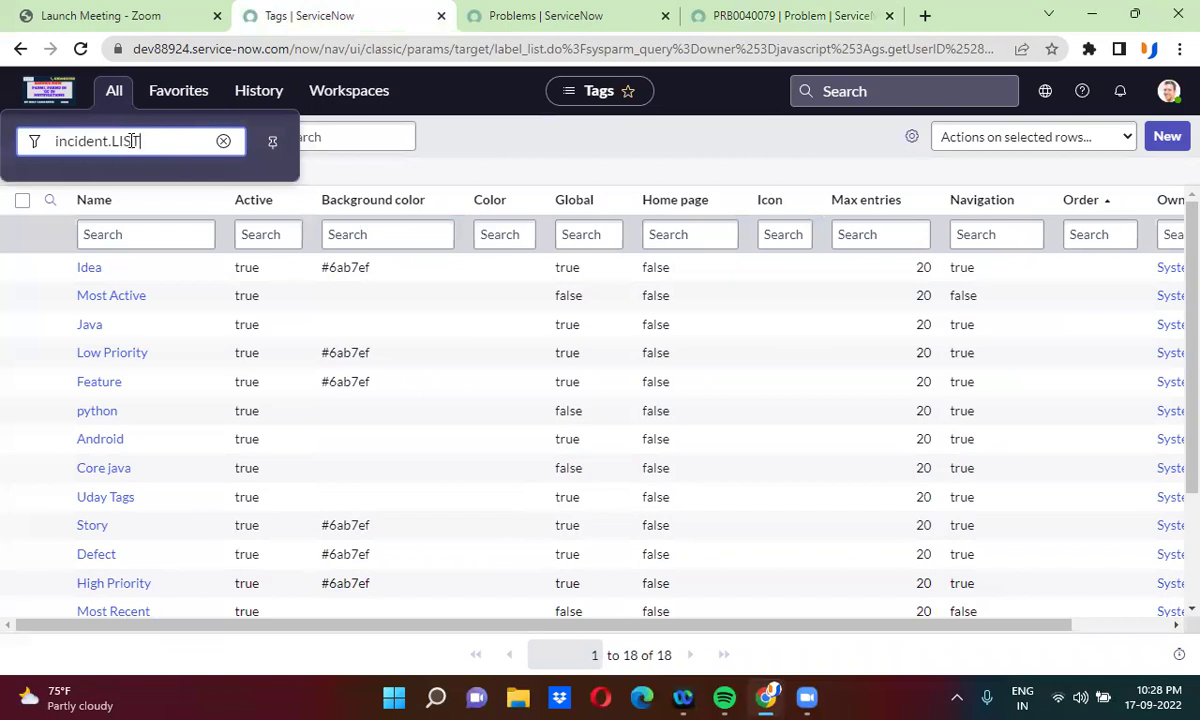
key("Return")
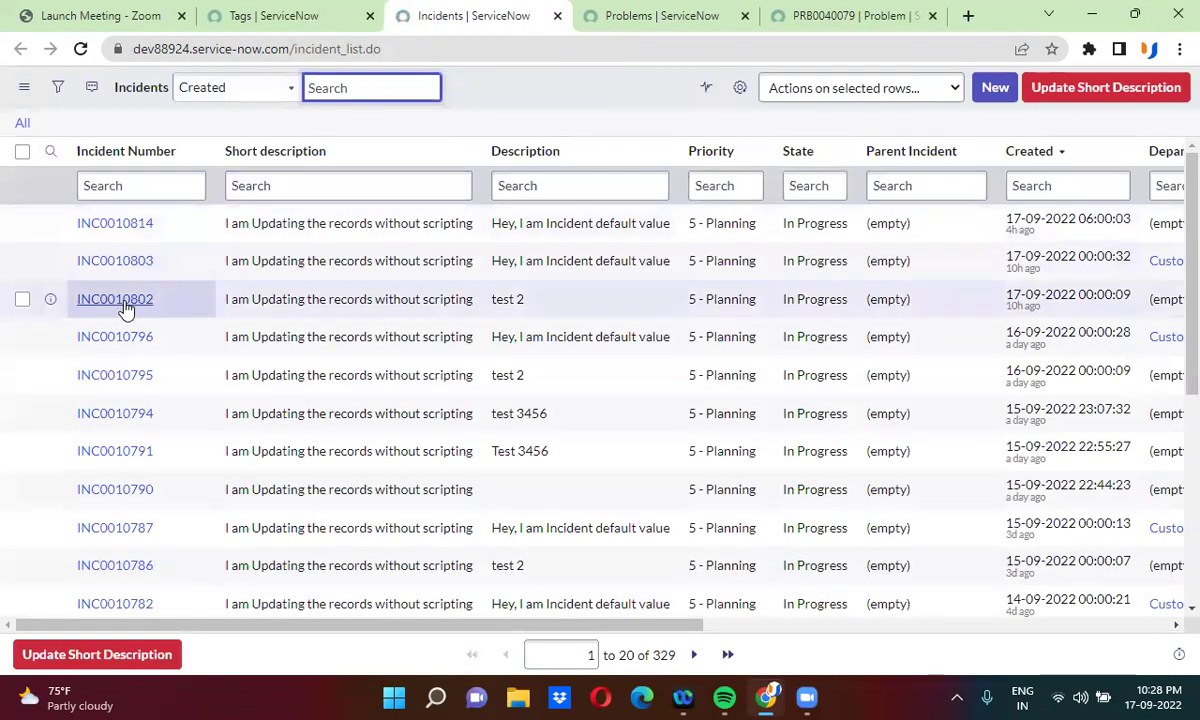
Open INC0010802 and INC0010795 in background tabs, then view INC0010802 and dismiss its alert.
middle_click(117, 309)
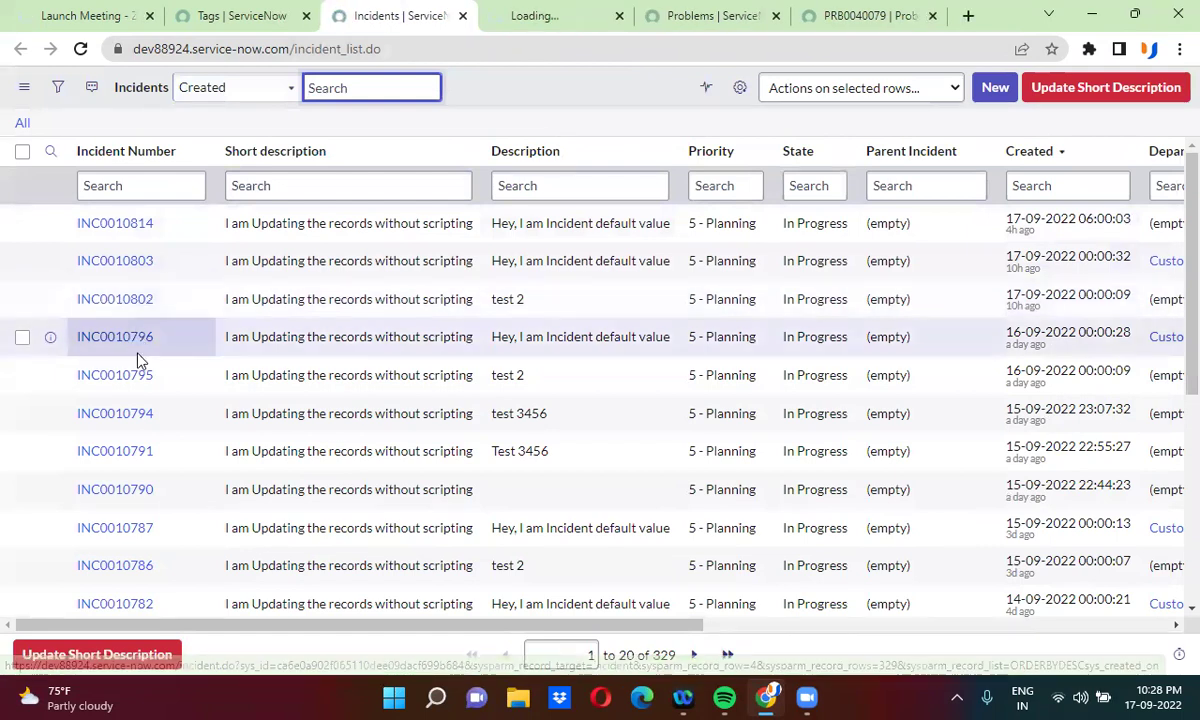
middle_click(125, 385)
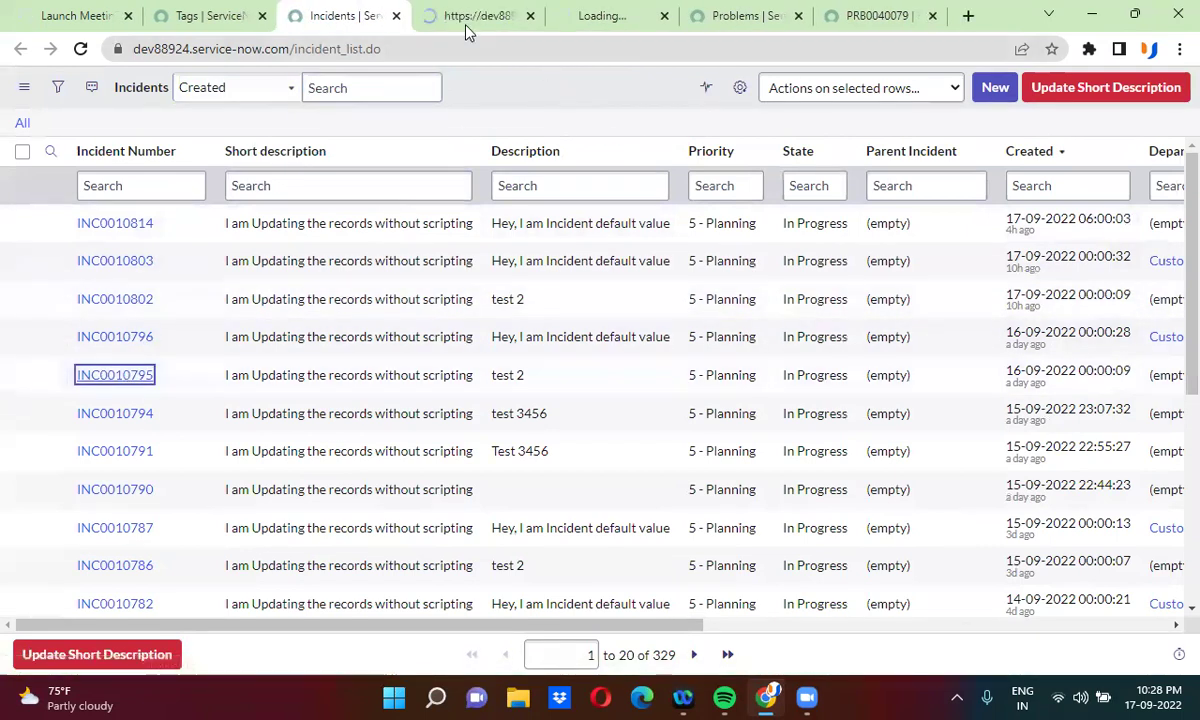
left_click(463, 20)
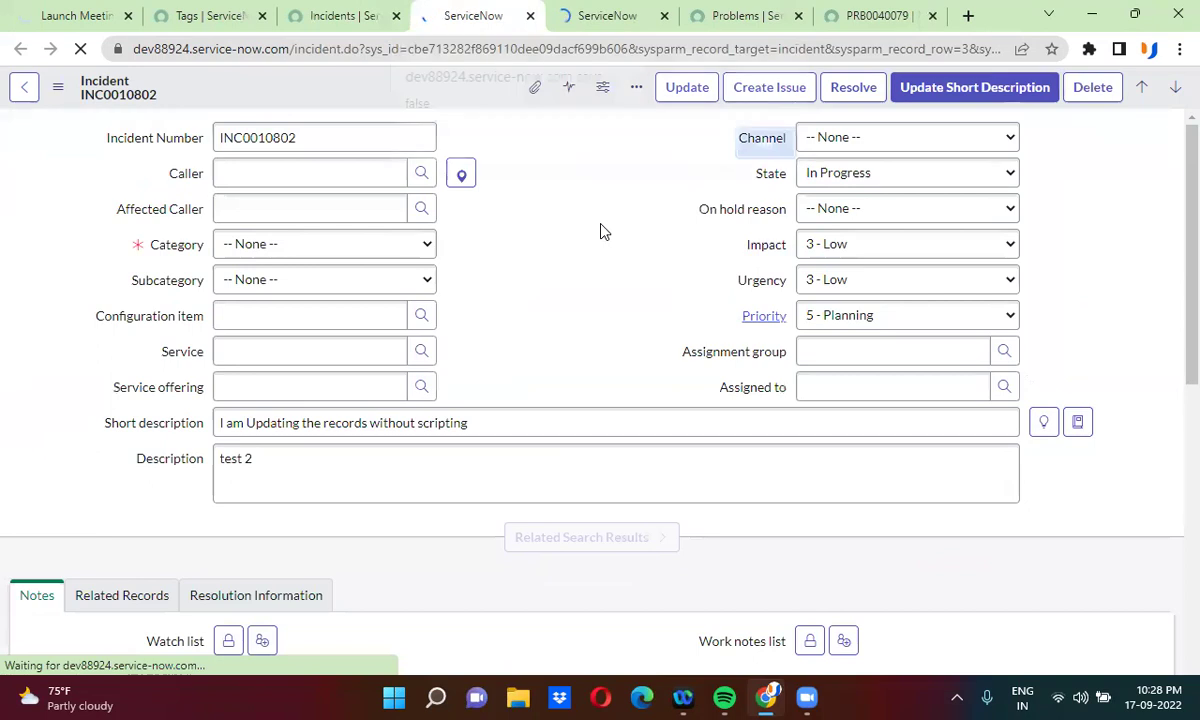
left_click(762, 155)
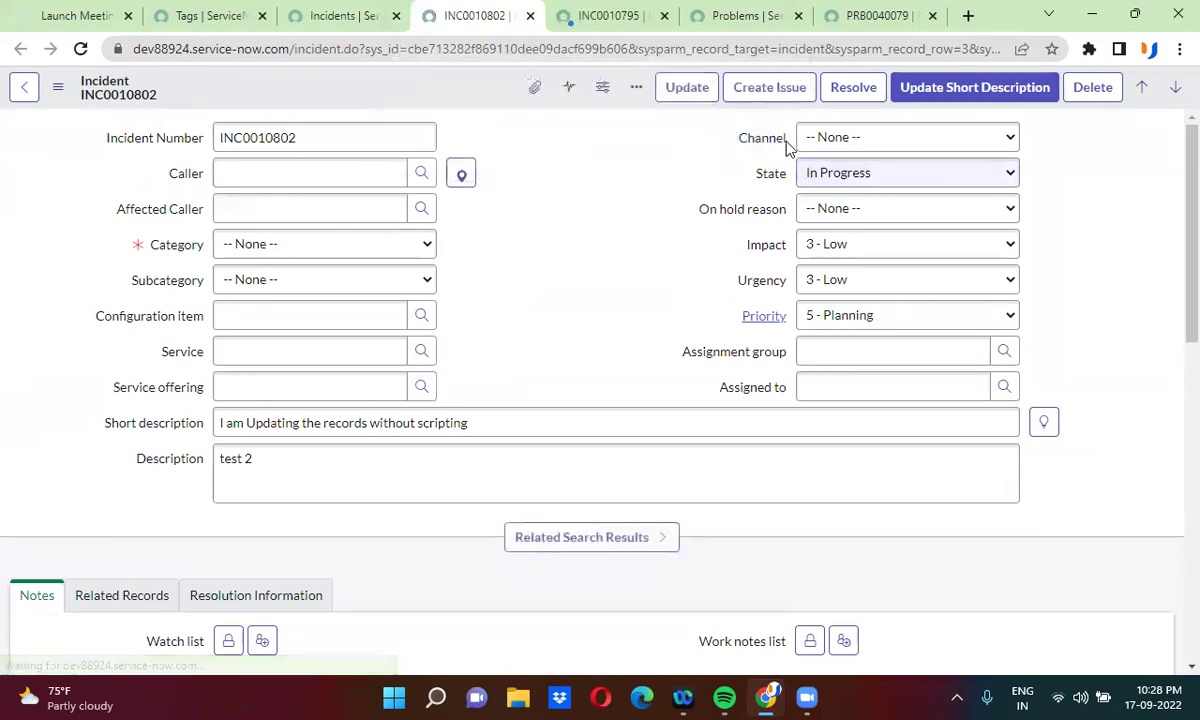
Apply the Uday Tags tag to incident INC0010802 through Add Tag.
left_click(636, 90)
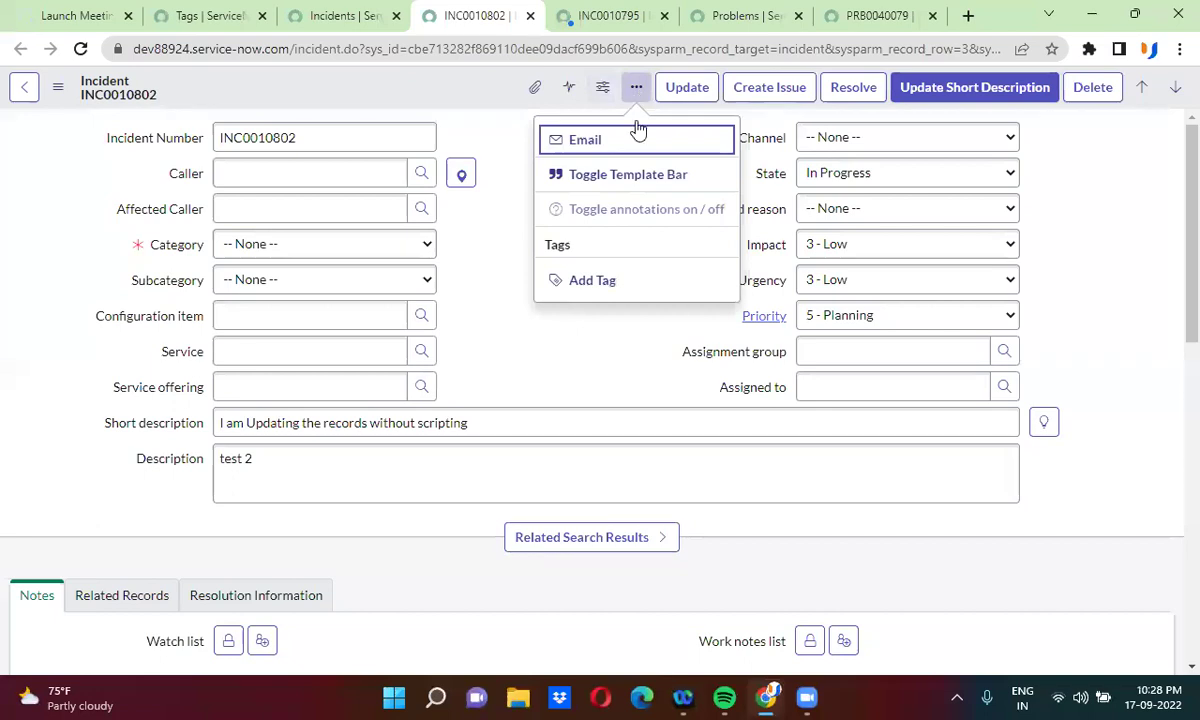
left_click(604, 283)
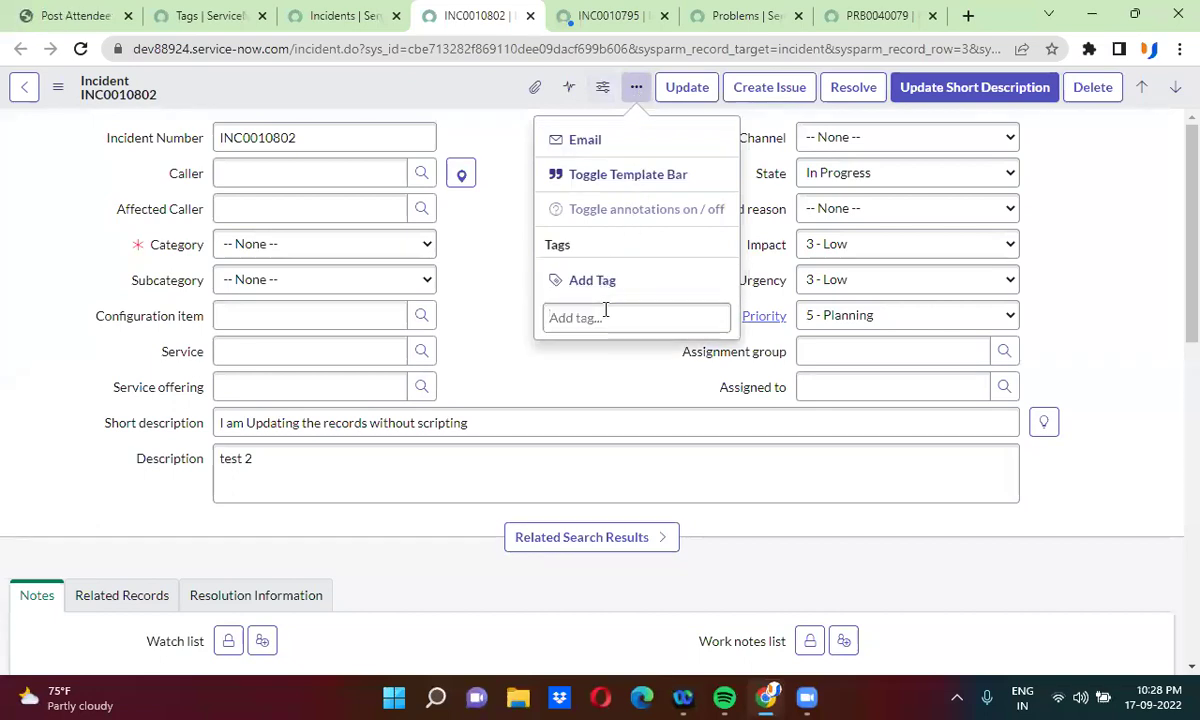
type("uday")
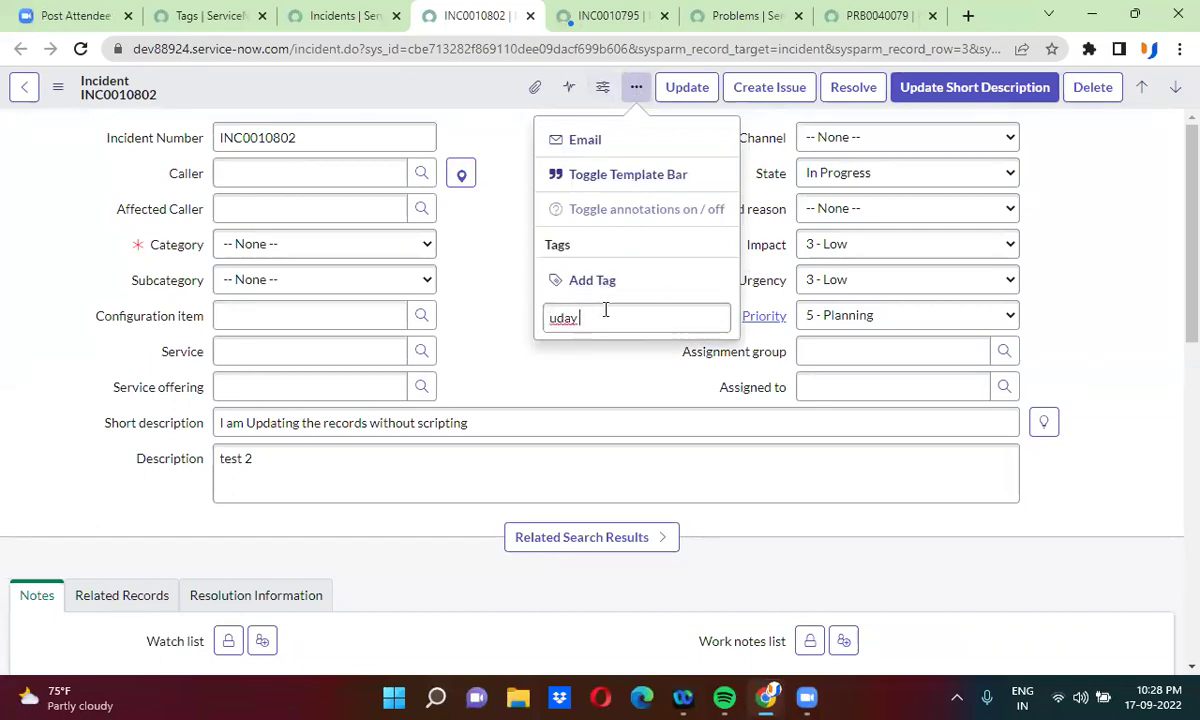
type(" t")
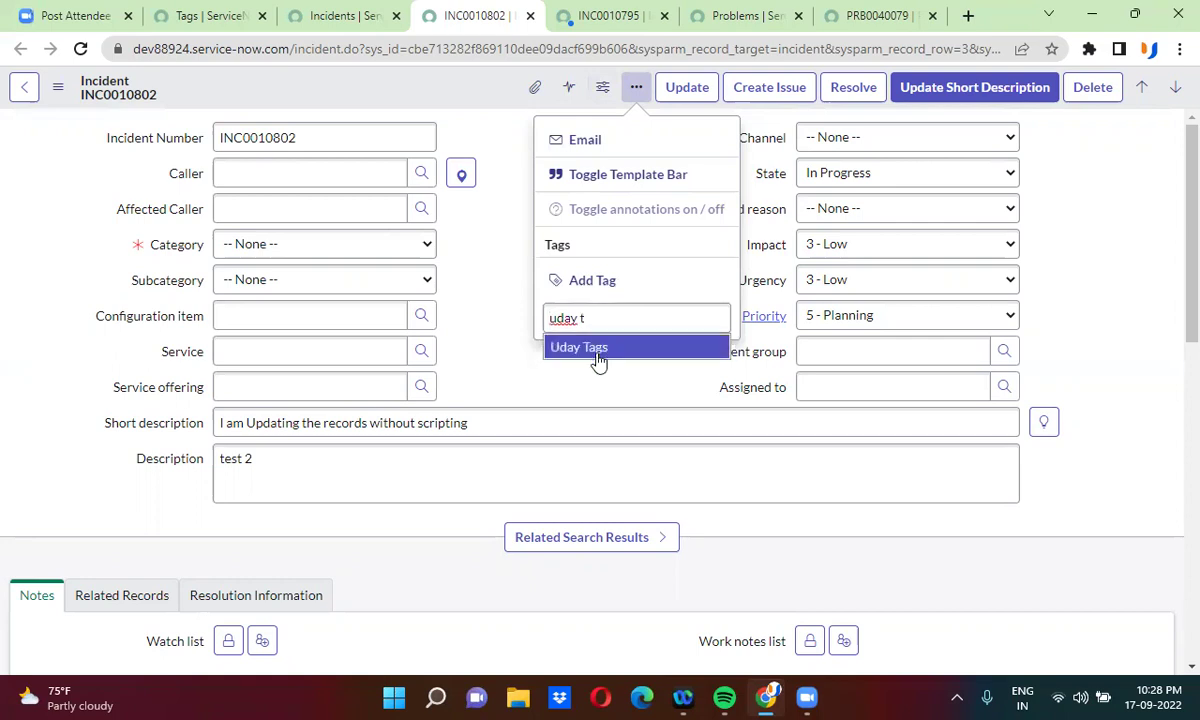
left_click(596, 350)
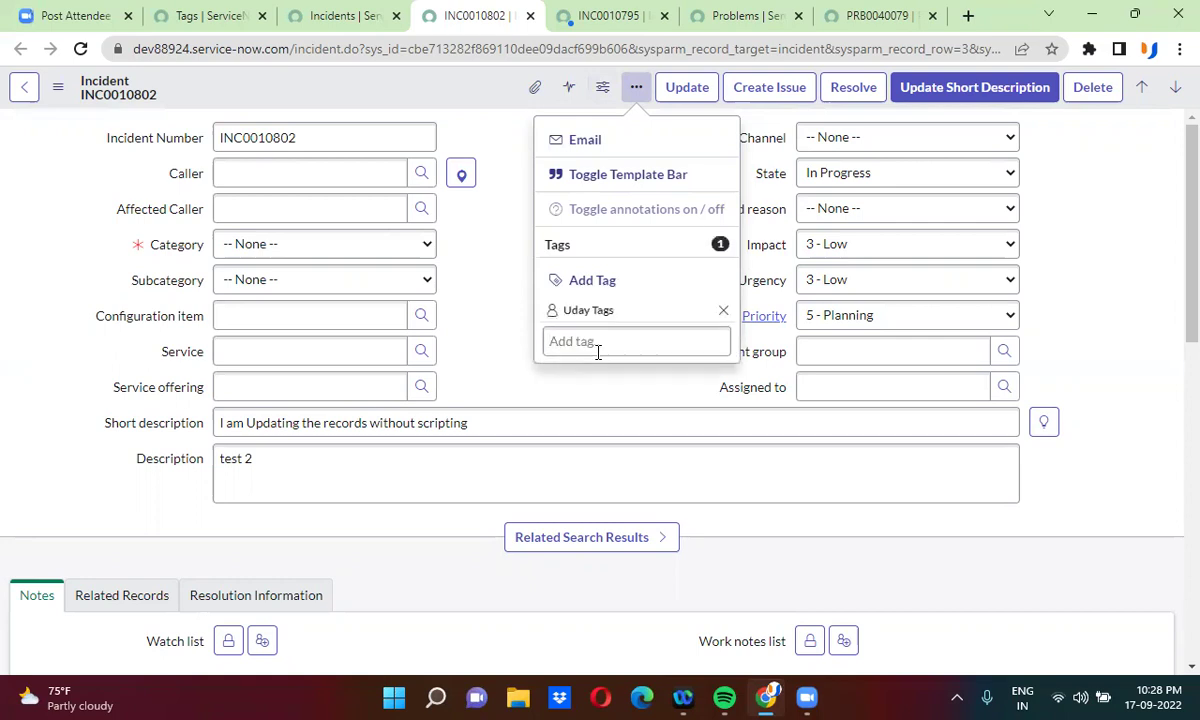
On incident INC0010795, dismiss the alert and apply the Uday Tags tag.
left_click(605, 17)
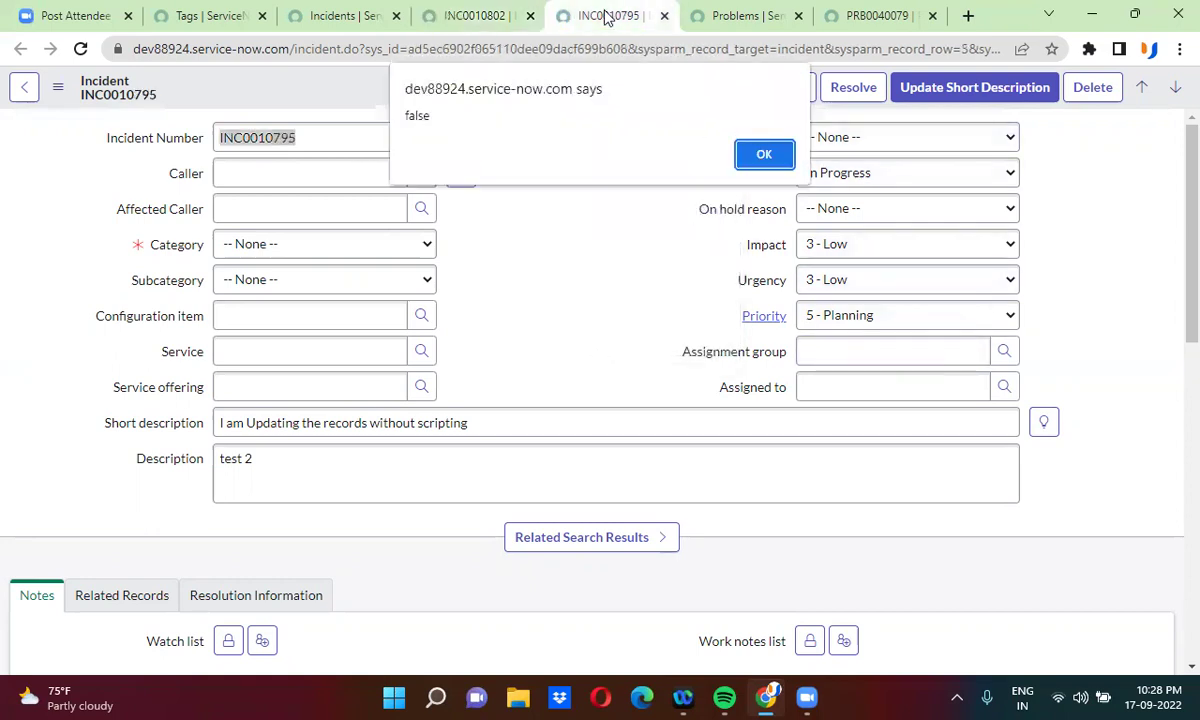
left_click(752, 154)
left_click(637, 91)
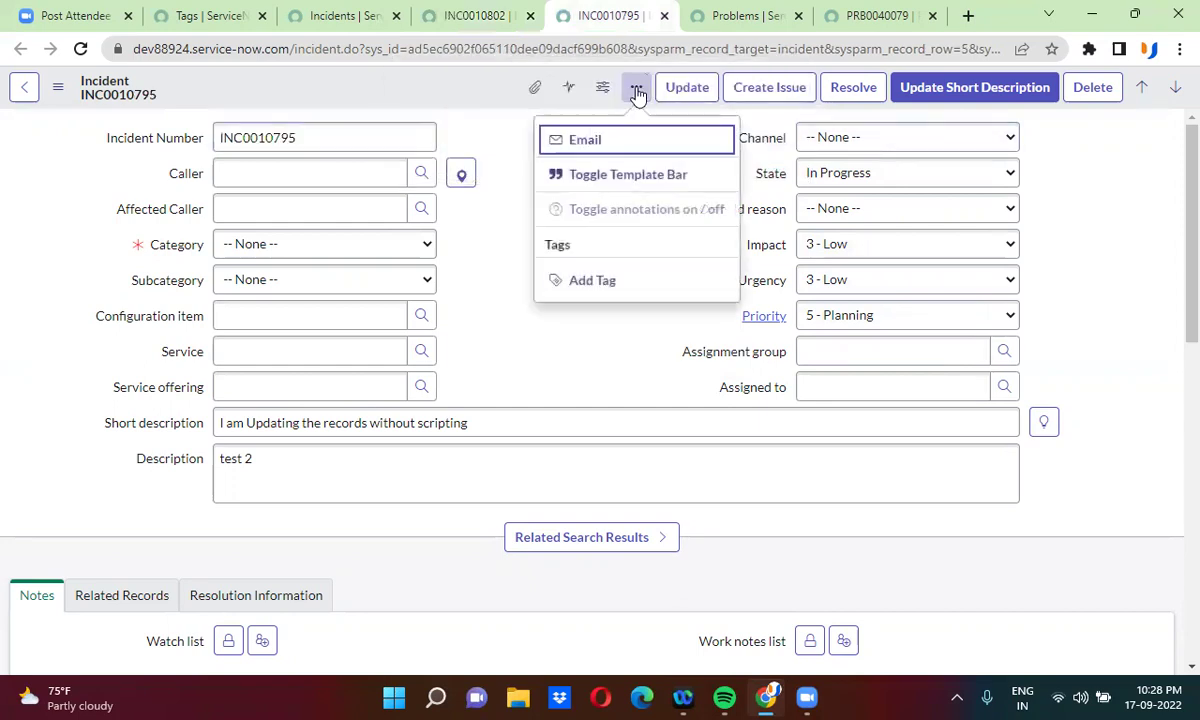
left_click(598, 281)
type("uday")
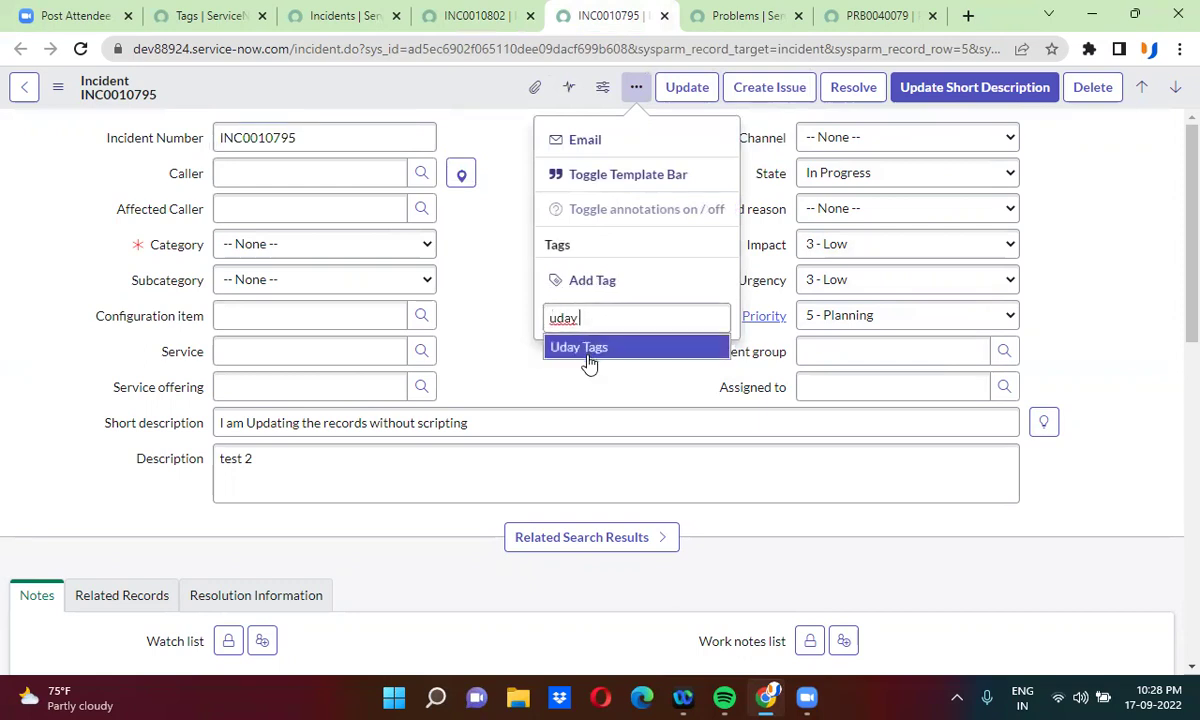
left_click(590, 360)
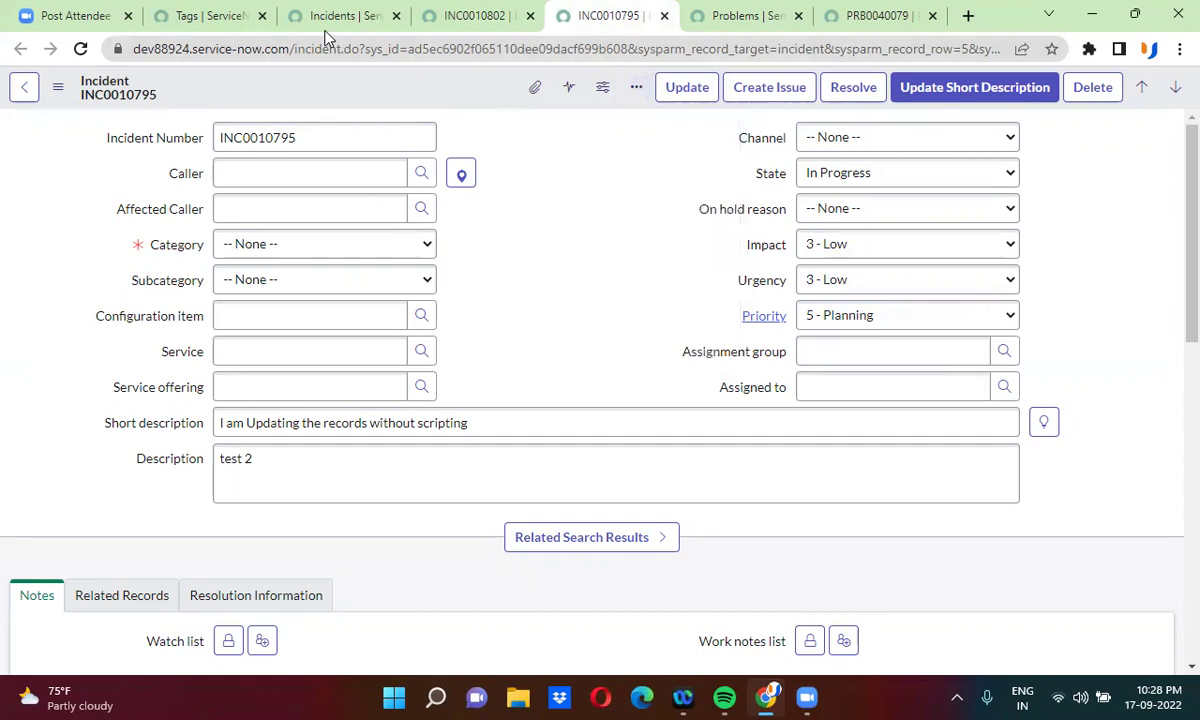
From the Tags tab, open the Change Requests list via the navigator filter.
left_click(210, 15)
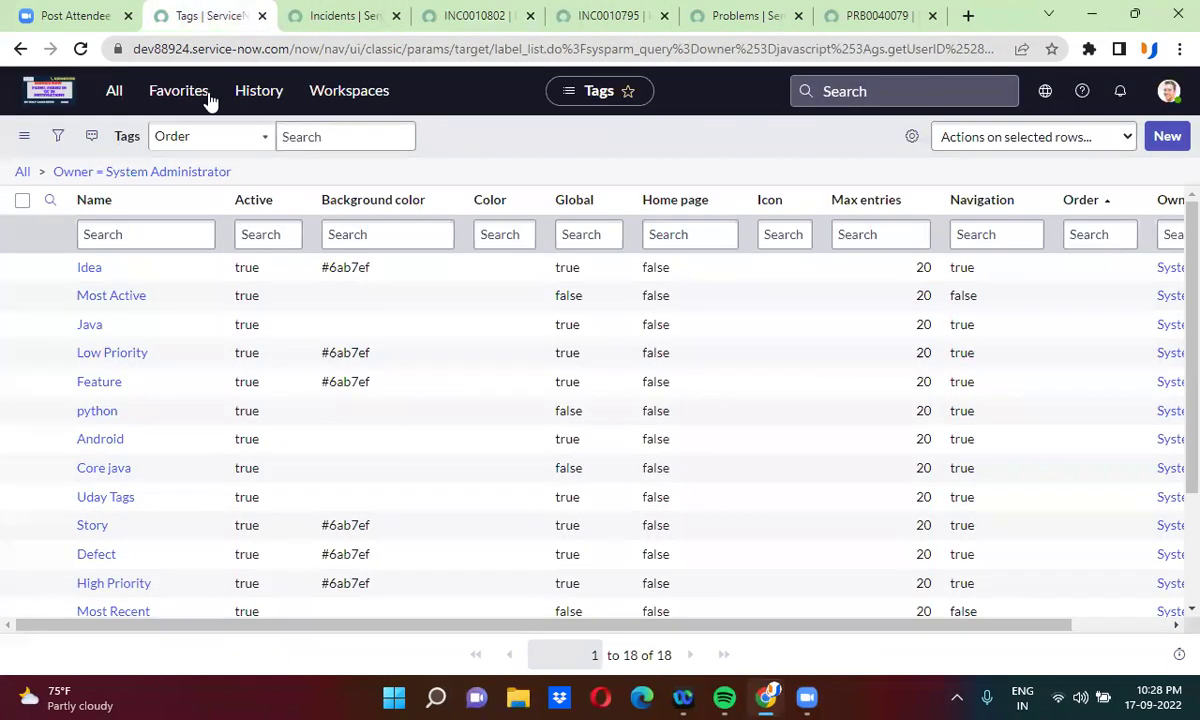
left_click(113, 88)
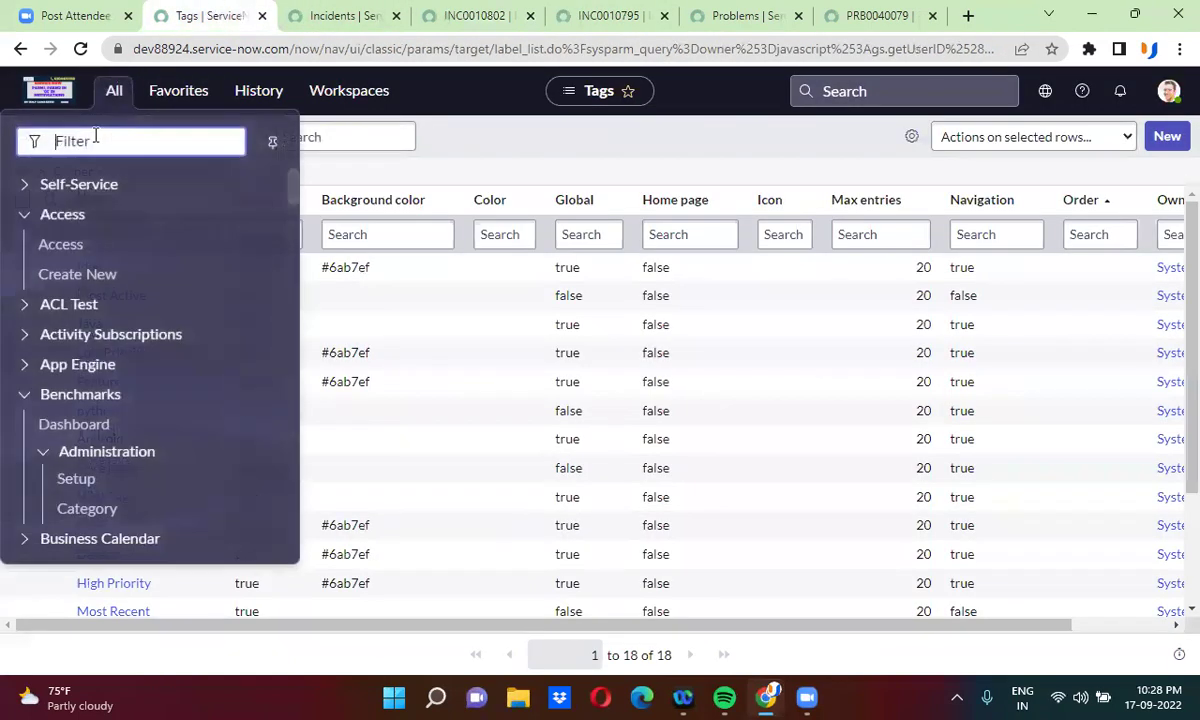
type("change_request.LIST")
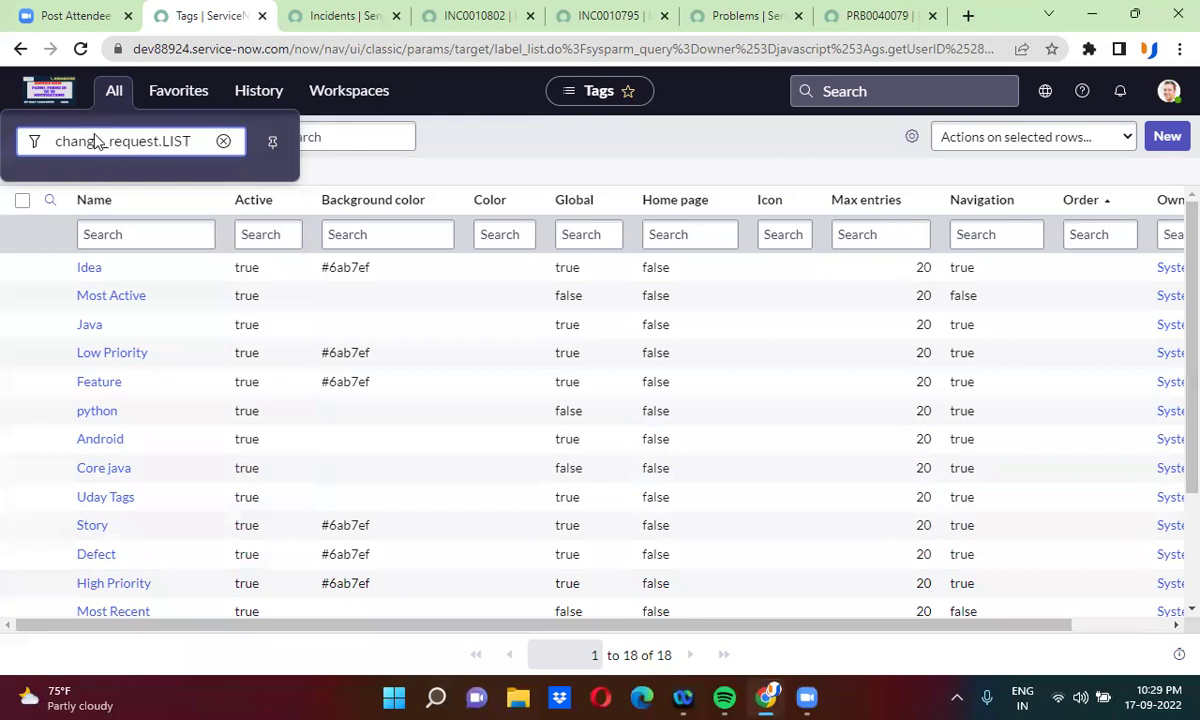
key("Return")
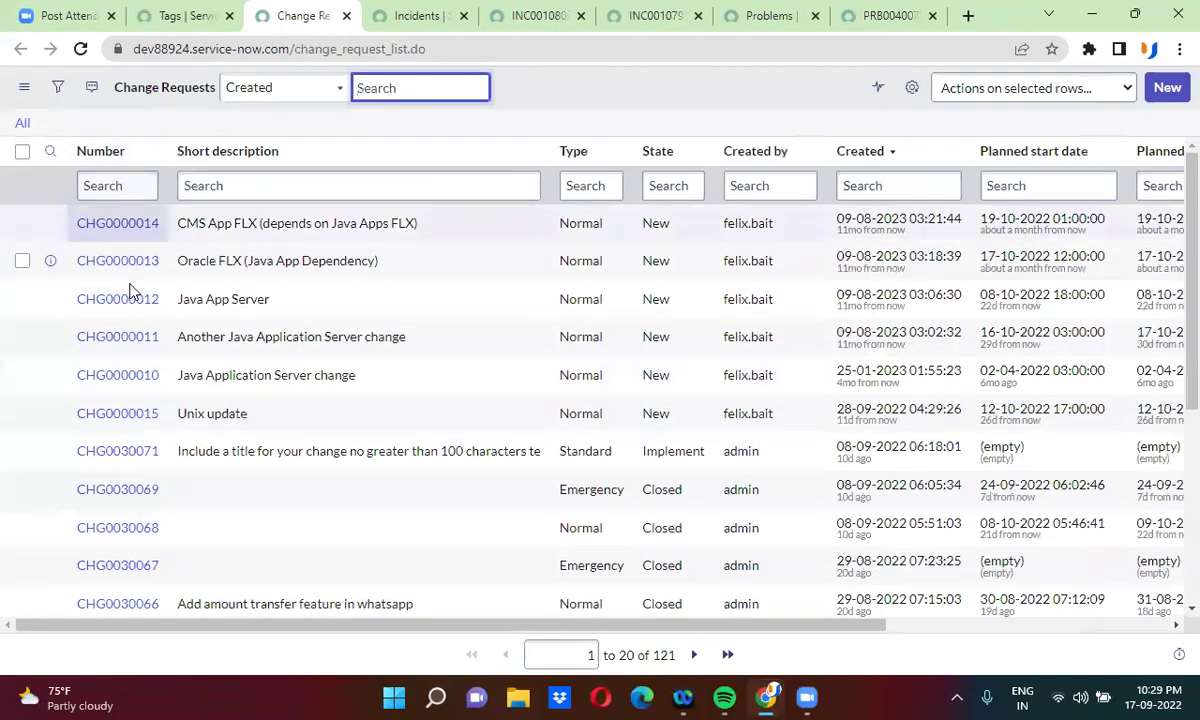
Open change request CHG0000011 in a new tab and switch to it.
right_click(49, 338)
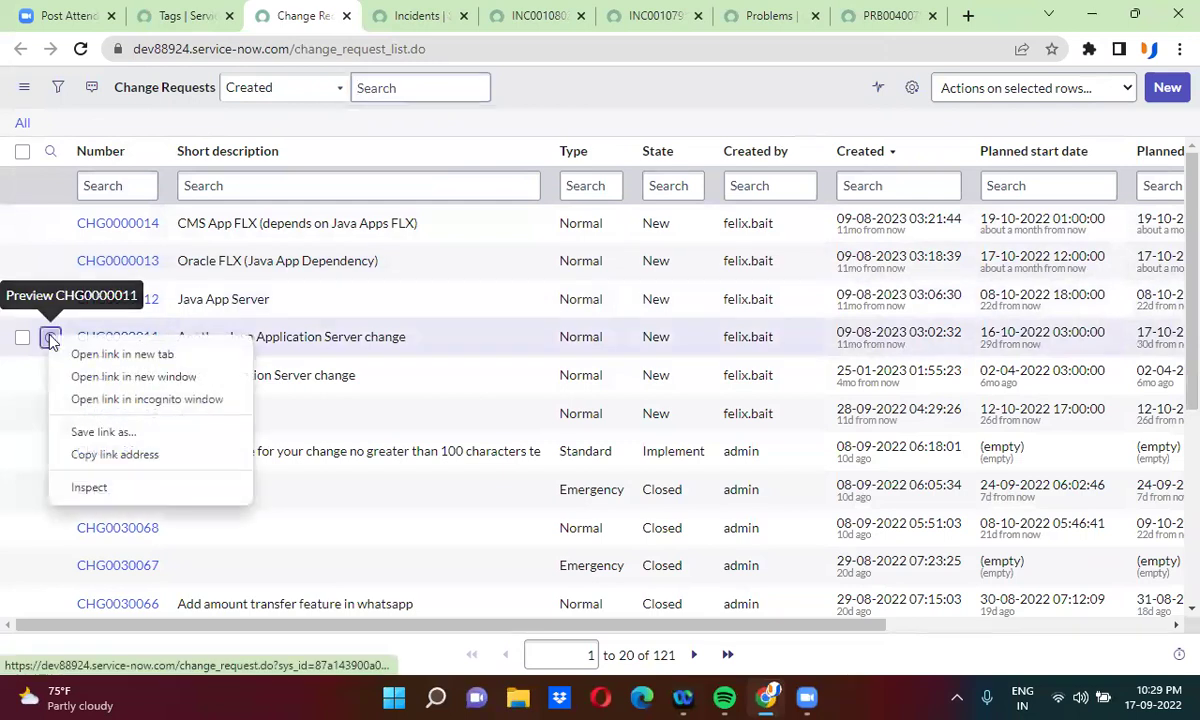
left_click(88, 354)
left_click(370, 15)
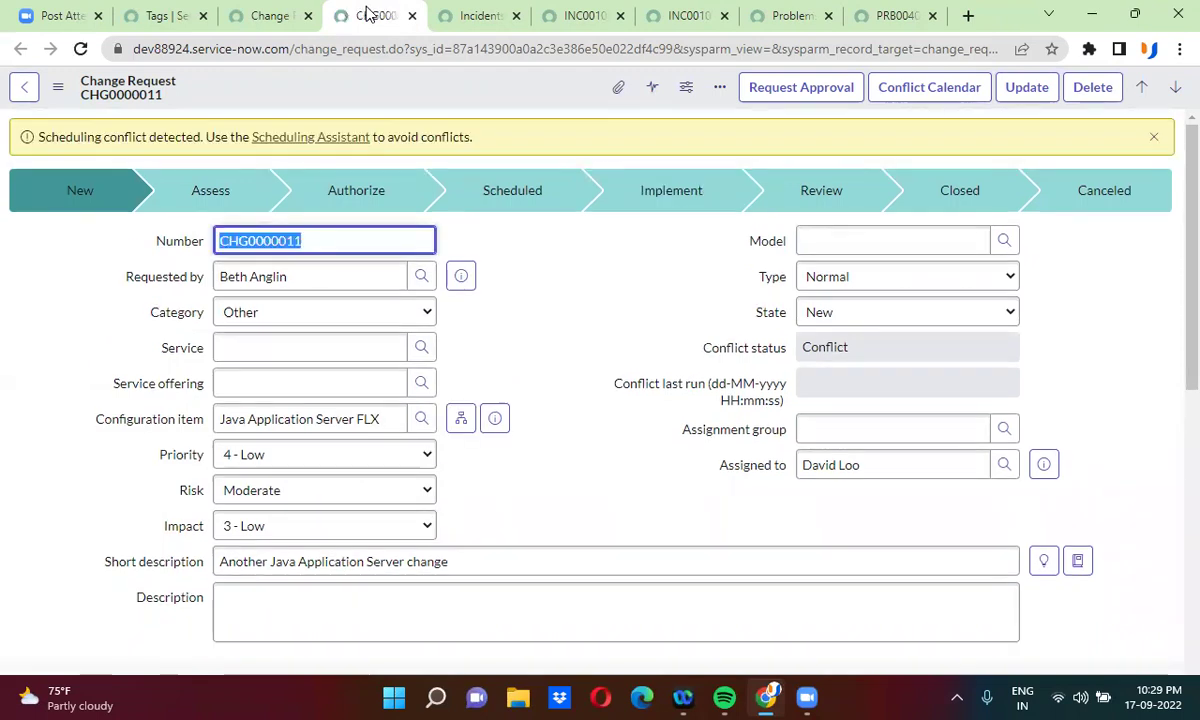
Apply the Uday Tags tag to CHG0000011 through Add Tag.
left_click(720, 89)
left_click(696, 286)
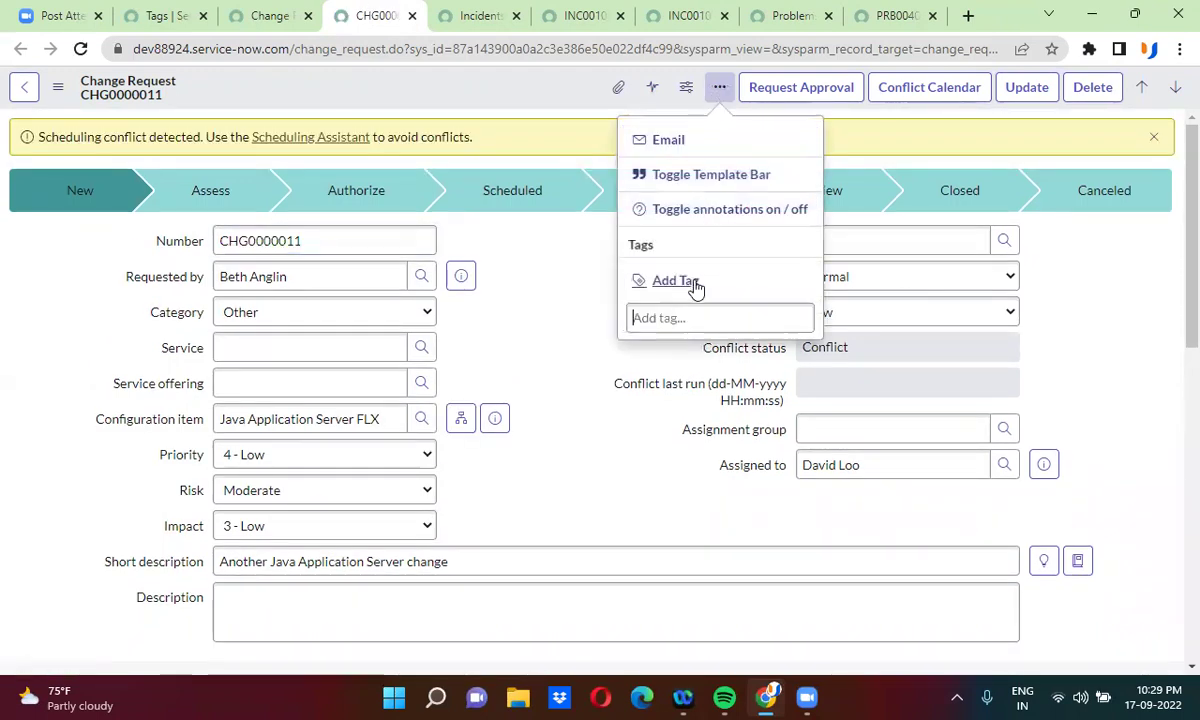
type("u")
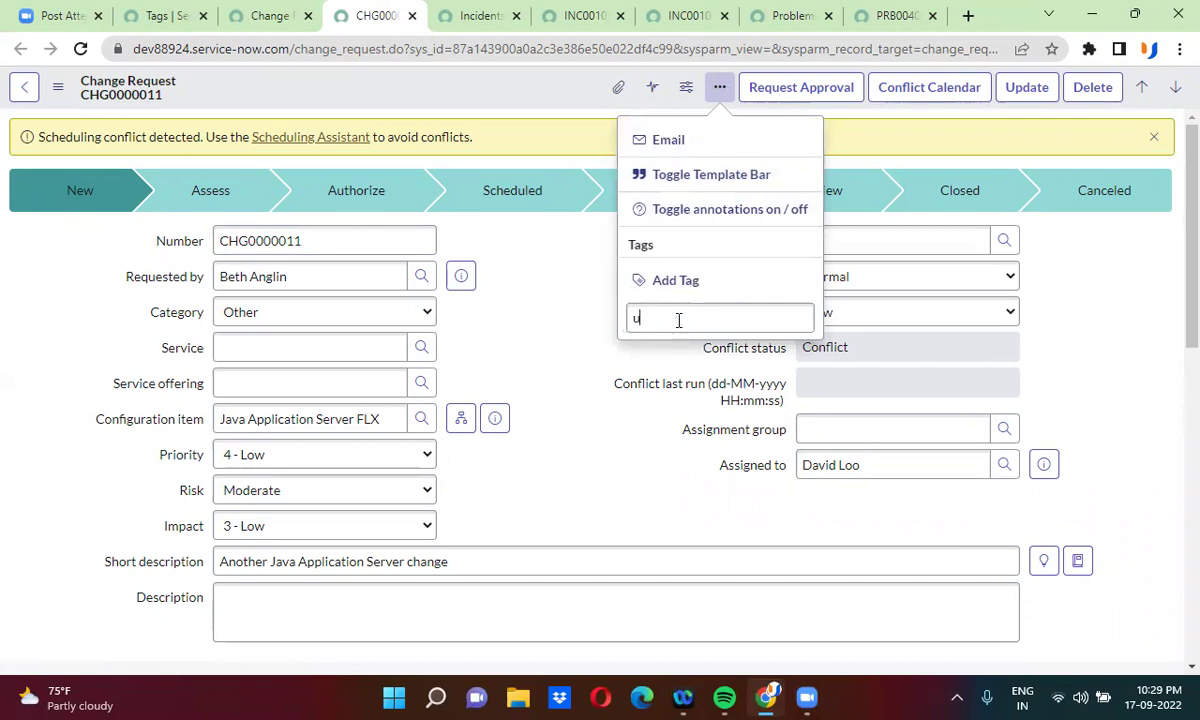
type("day")
key("Down")
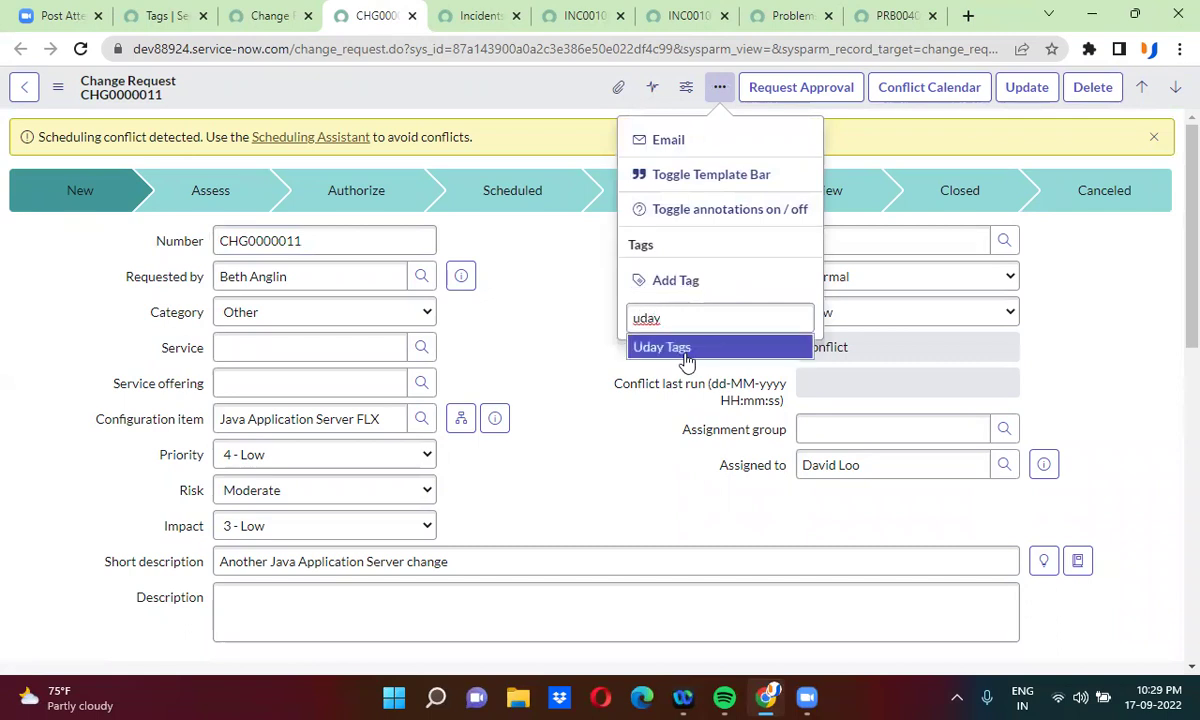
key("Return")
left_click(687, 360)
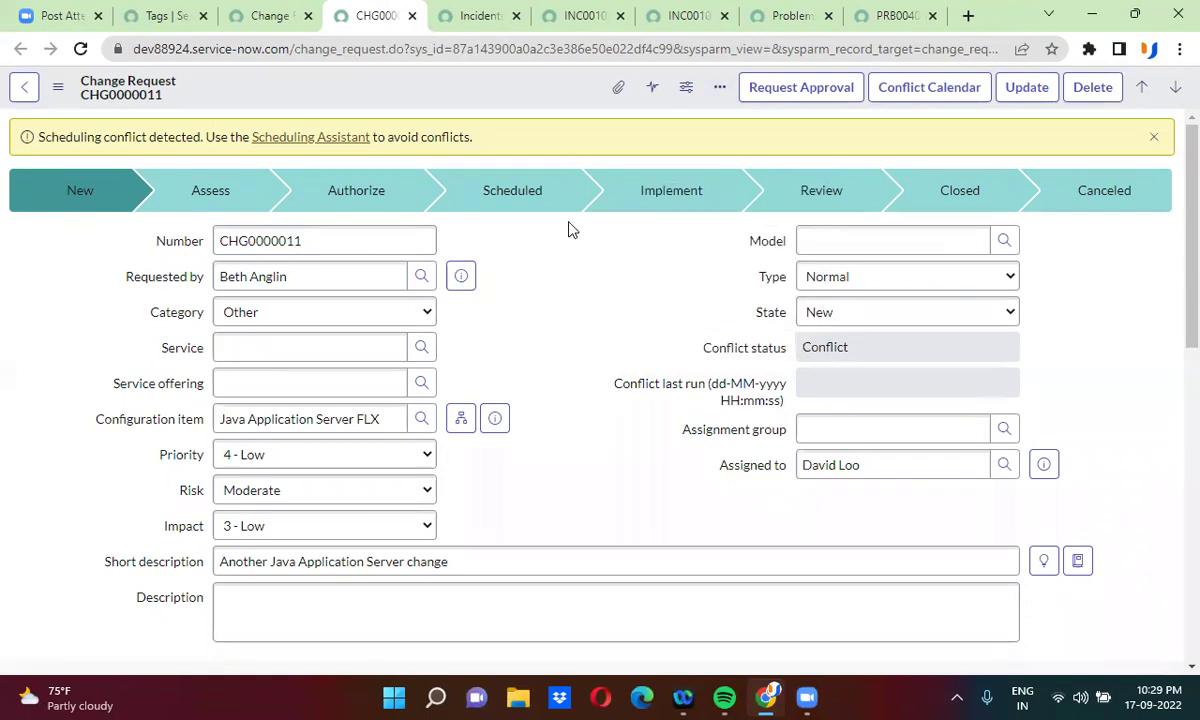
From the Tags page, filter All for 'my ta', open My Tagged Documents and select Uday Tags.
left_click(150, 15)
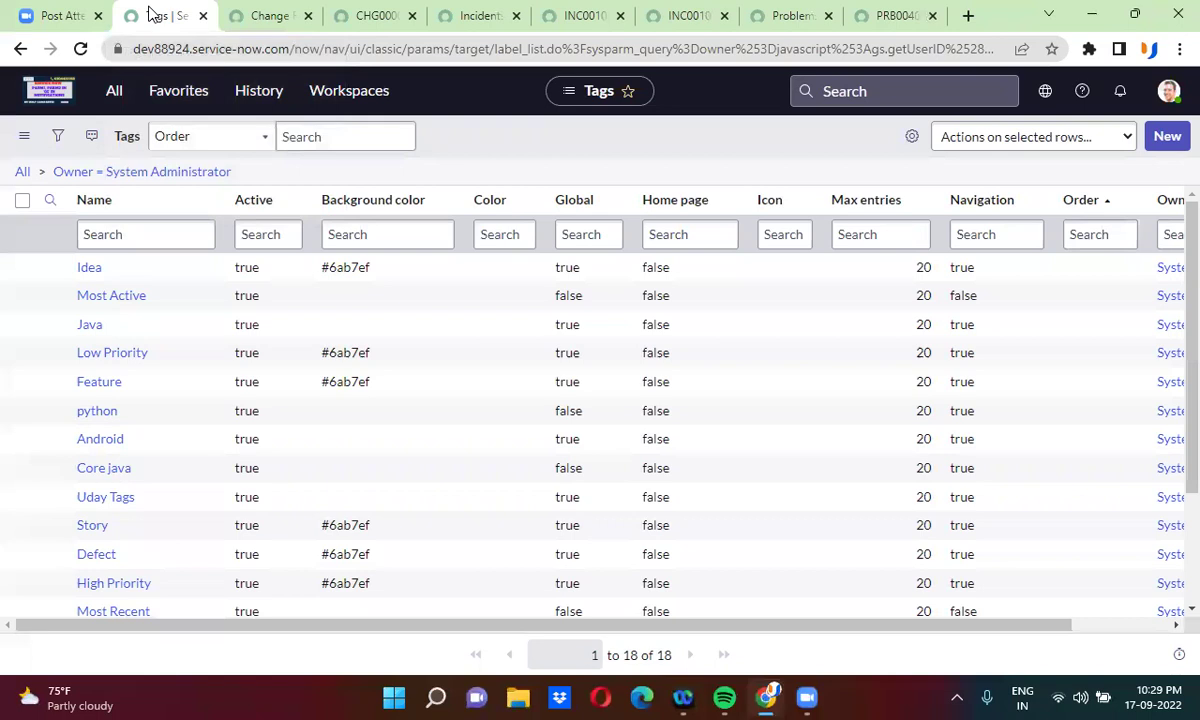
left_click(114, 90)
type("m")
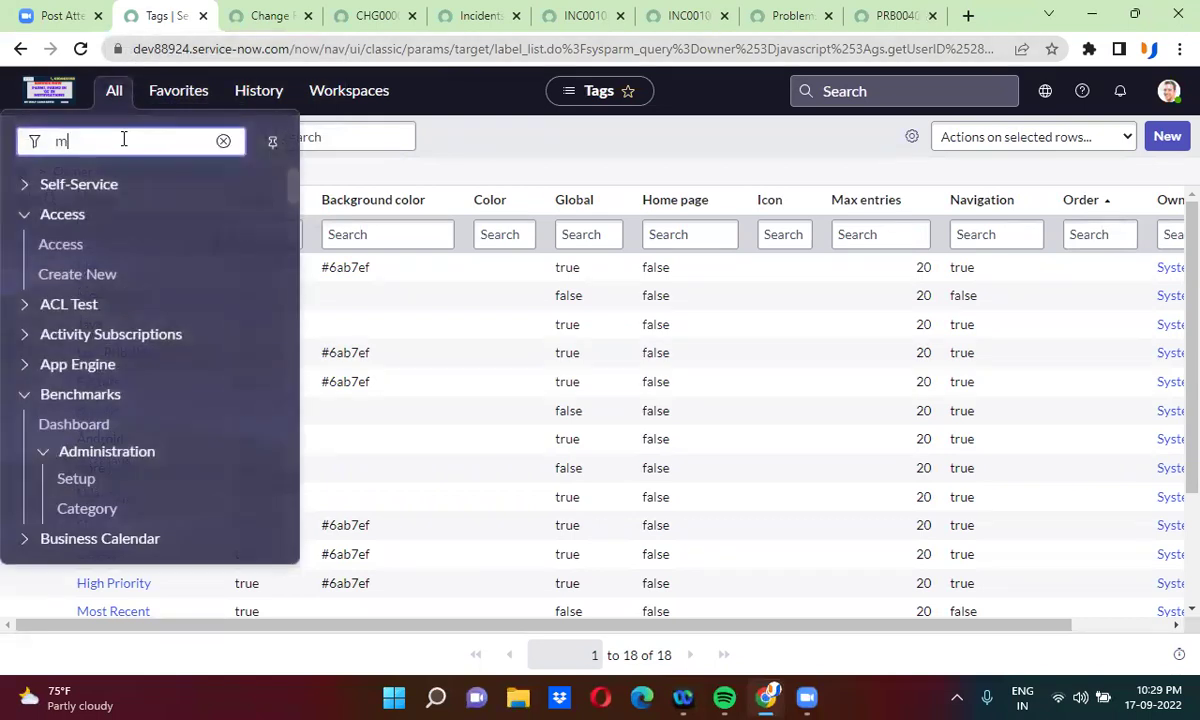
type("y ta")
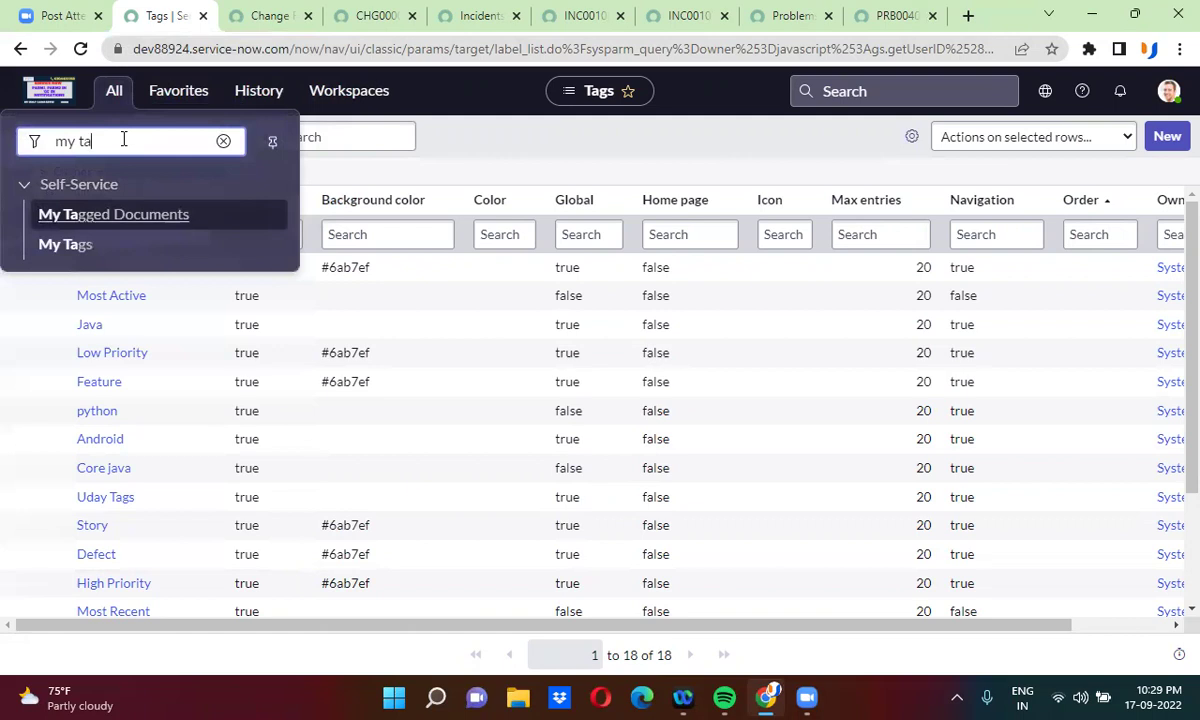
left_click(103, 220)
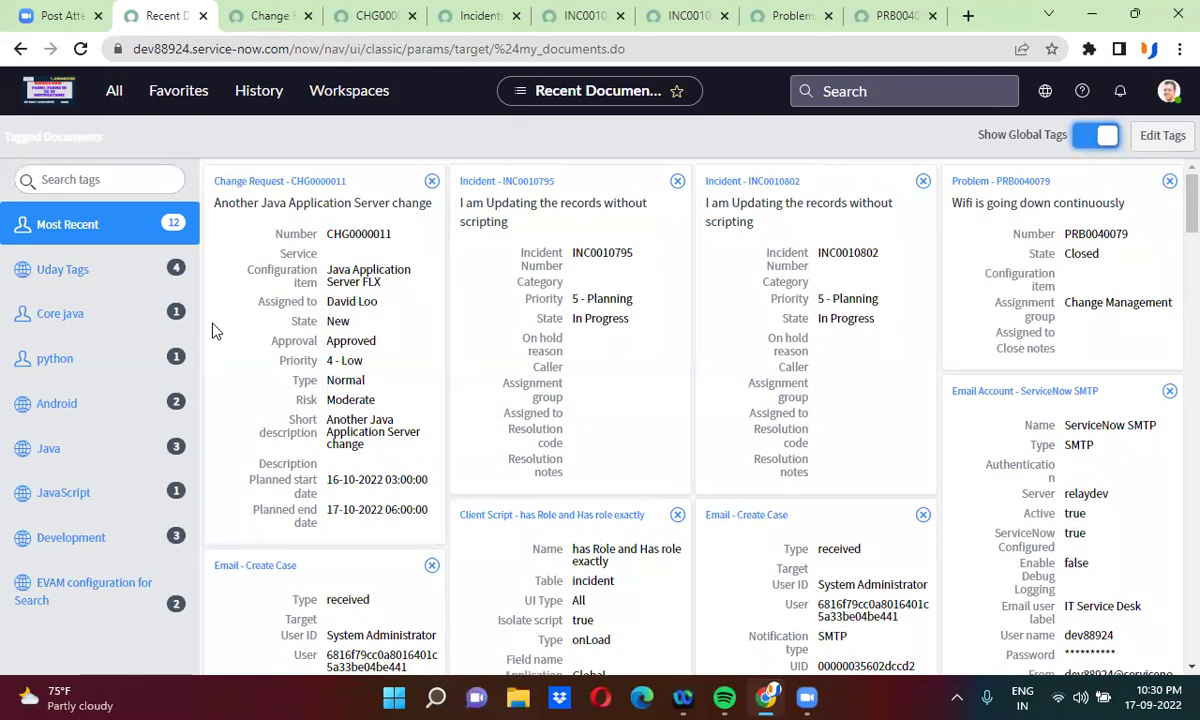
left_click(77, 280)
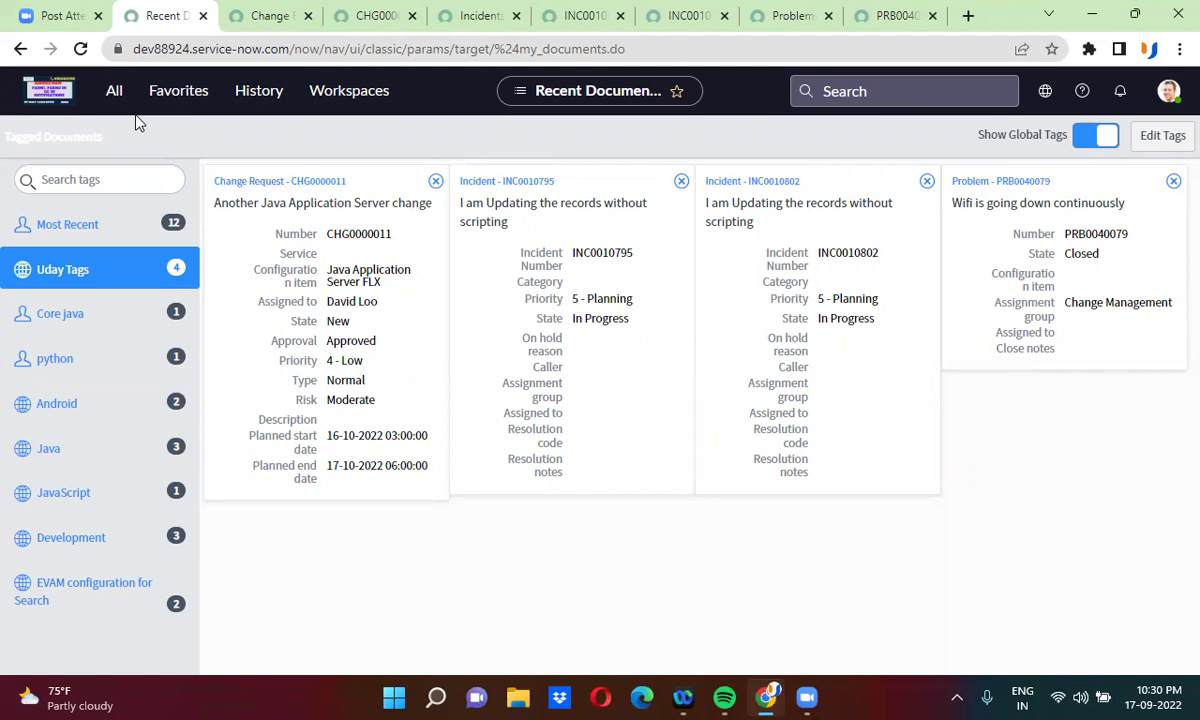
left_click(114, 100)
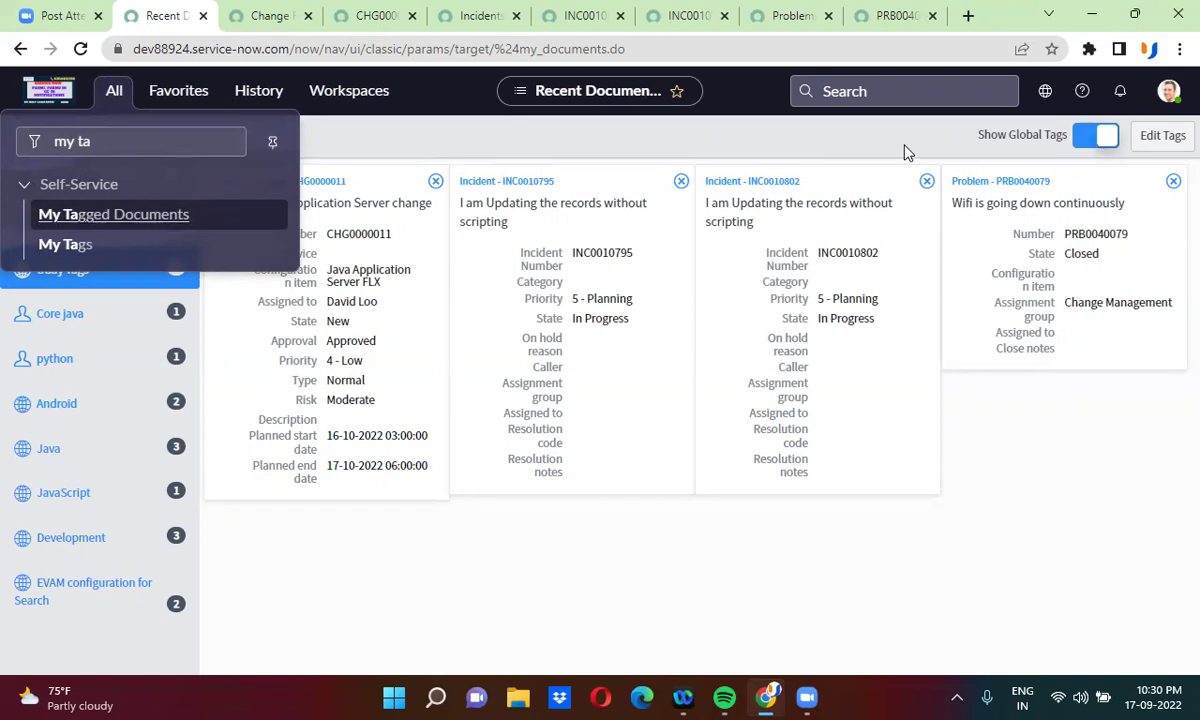
left_click(852, 155)
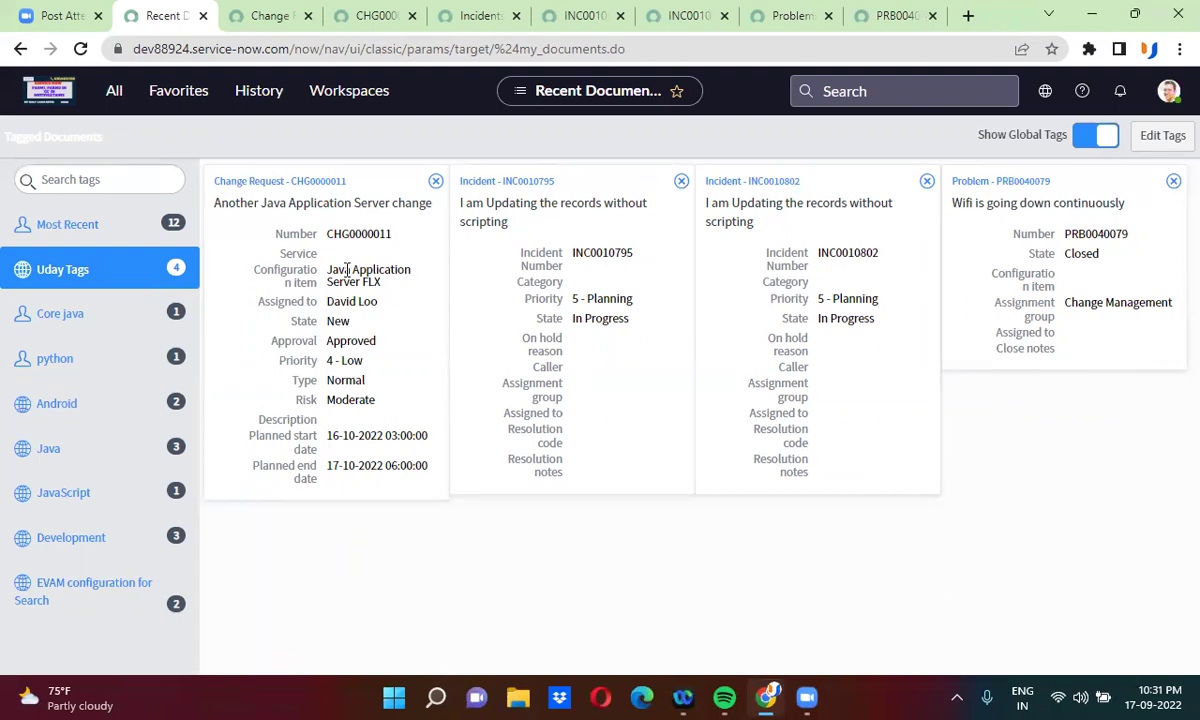
Review change request CHG0000011 and incident INC0010802, returning to the tagged documents page after each.
left_click(388, 20)
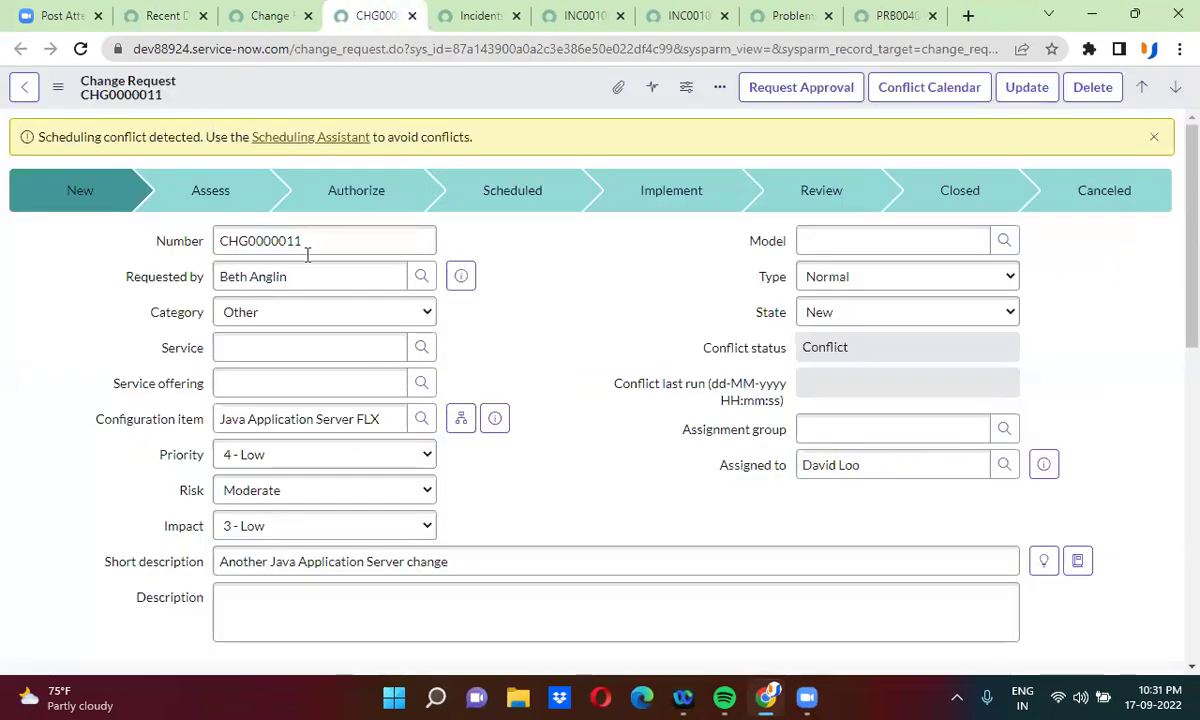
left_click(298, 251)
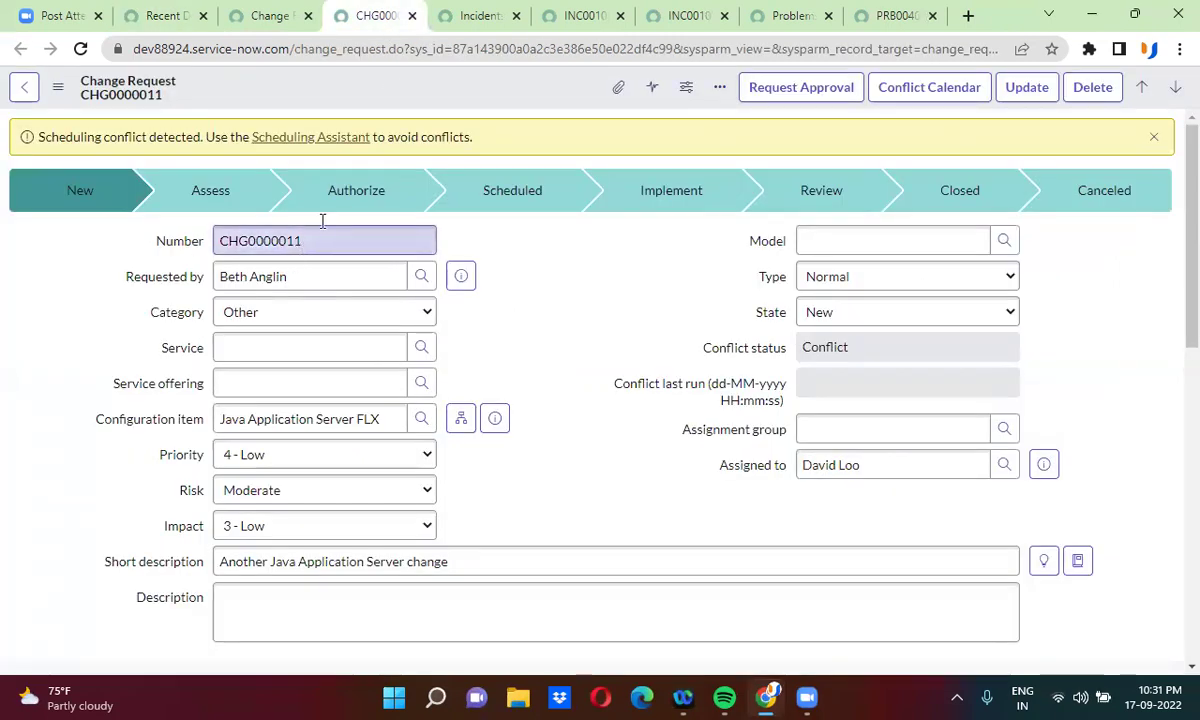
left_click(160, 16)
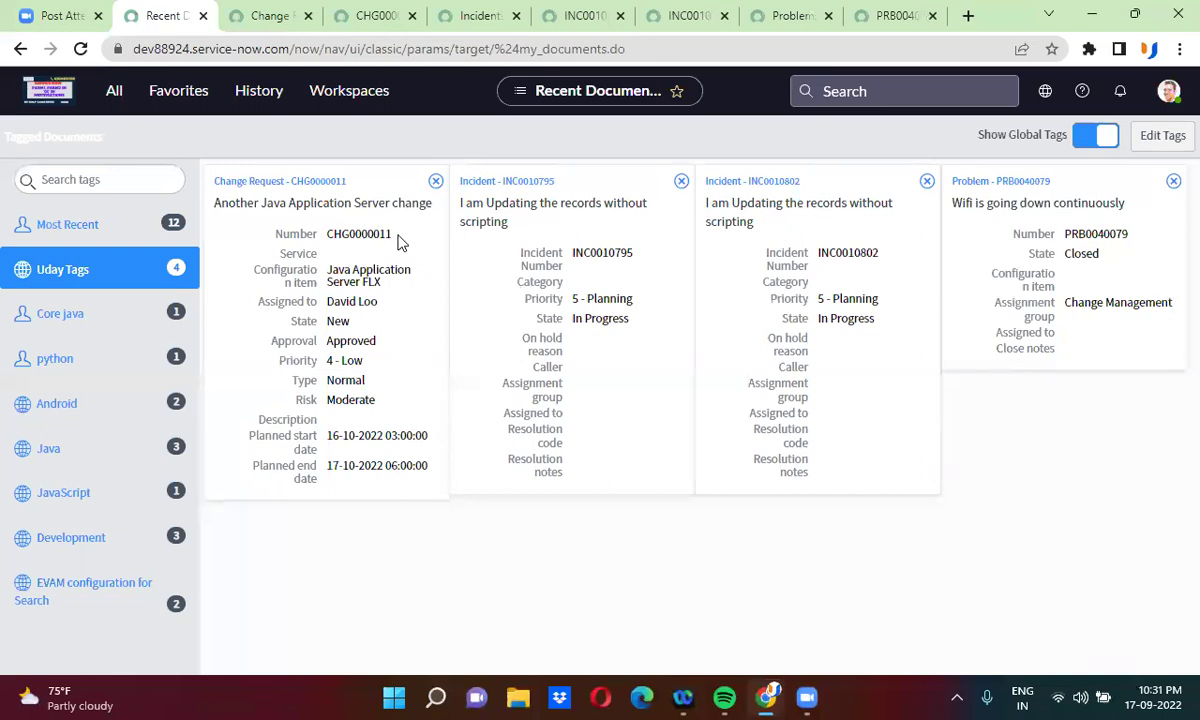
left_click(586, 20)
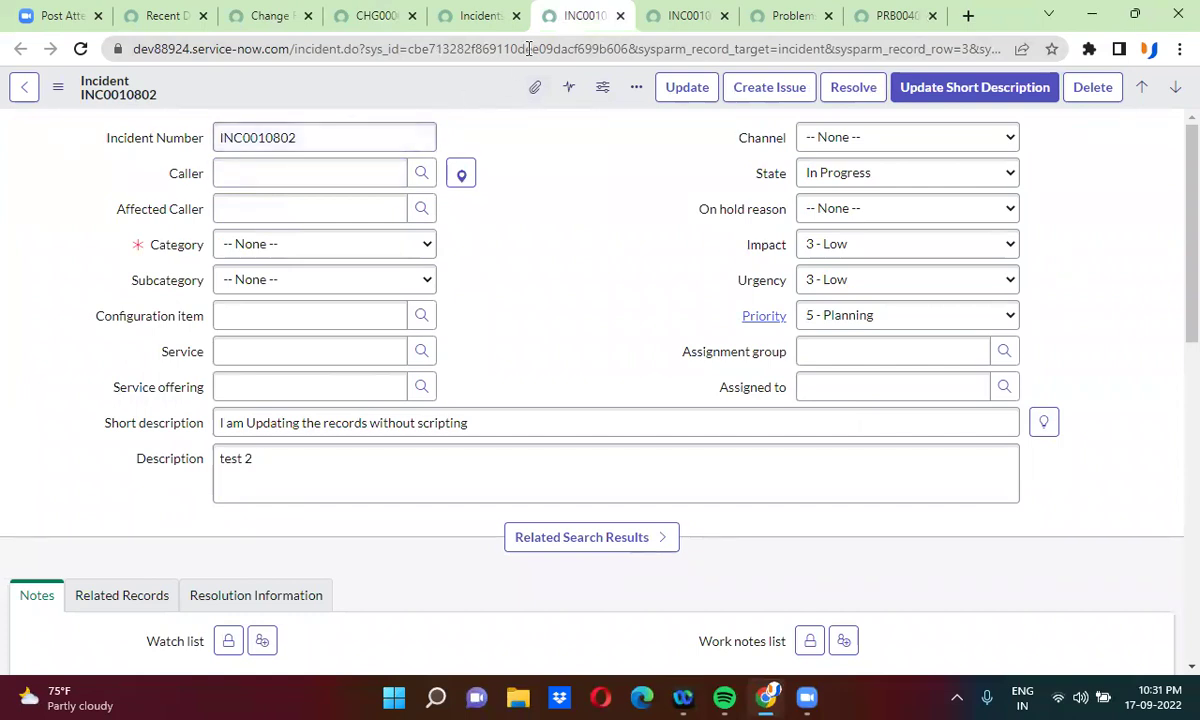
left_click(178, 15)
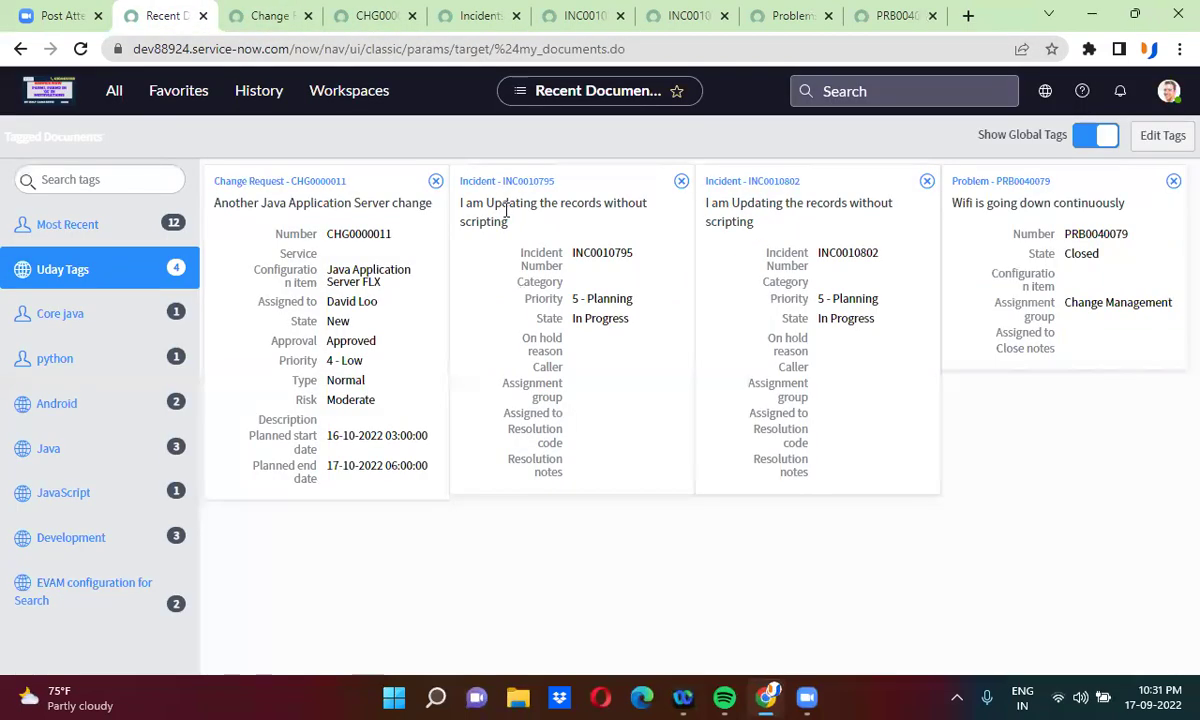
Review incident INC0010795, then bring up the problem PRB0040079 record.
left_click(672, 16)
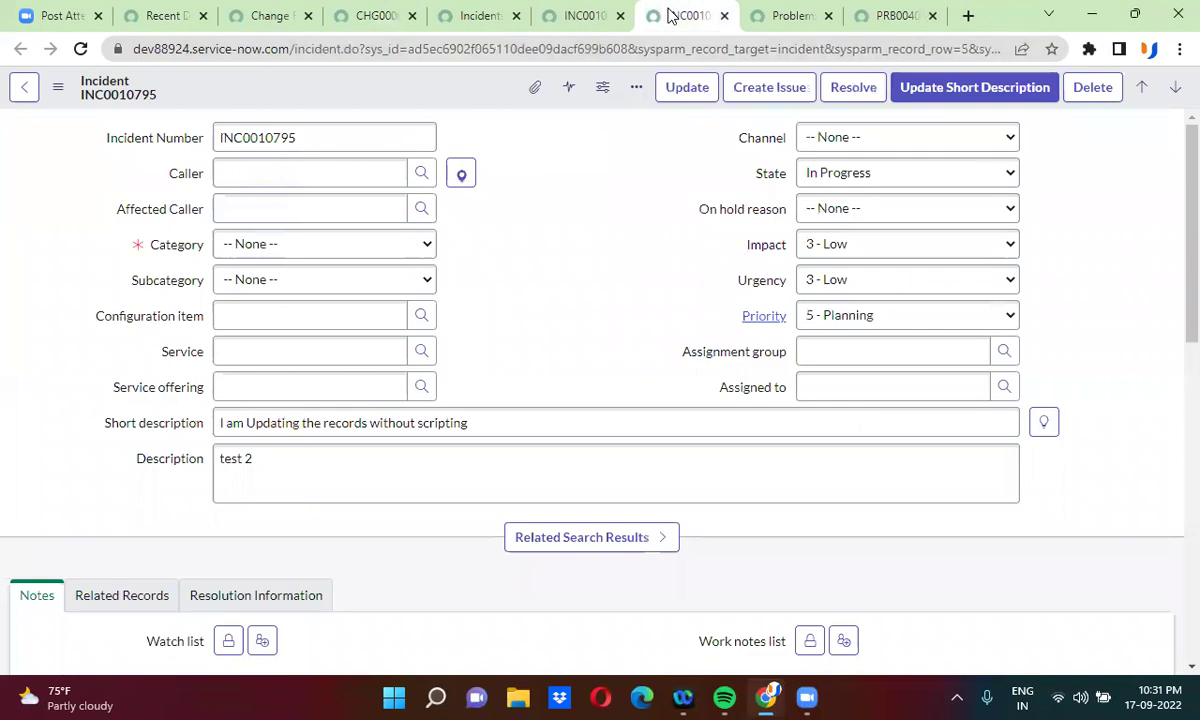
left_click(160, 15)
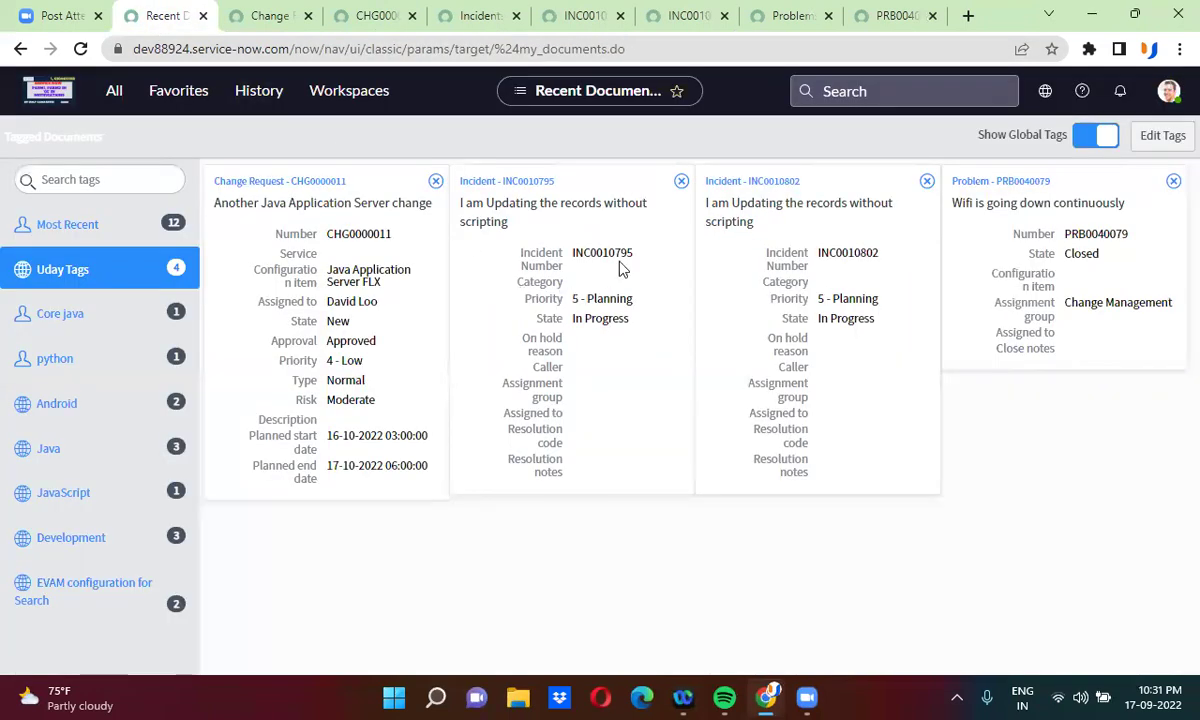
left_click(872, 12)
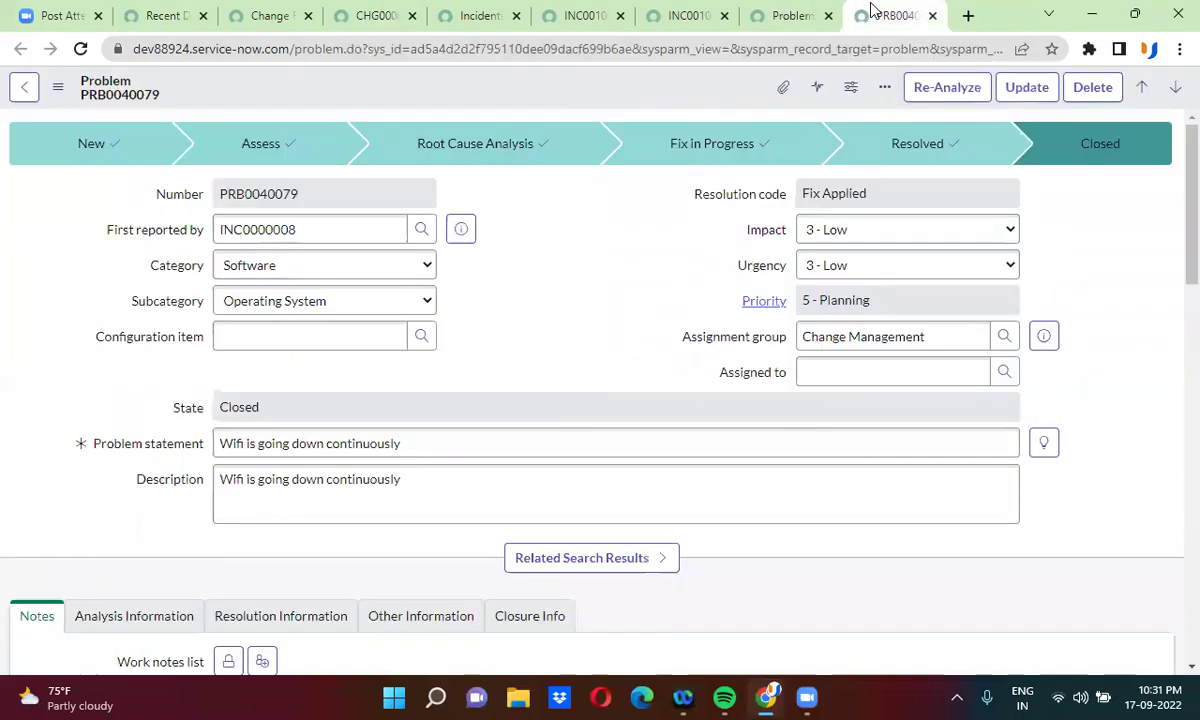
Check that problem PRB0040079's tag list shows Uday Tags, then go back to Tagged Documents.
left_click(883, 88)
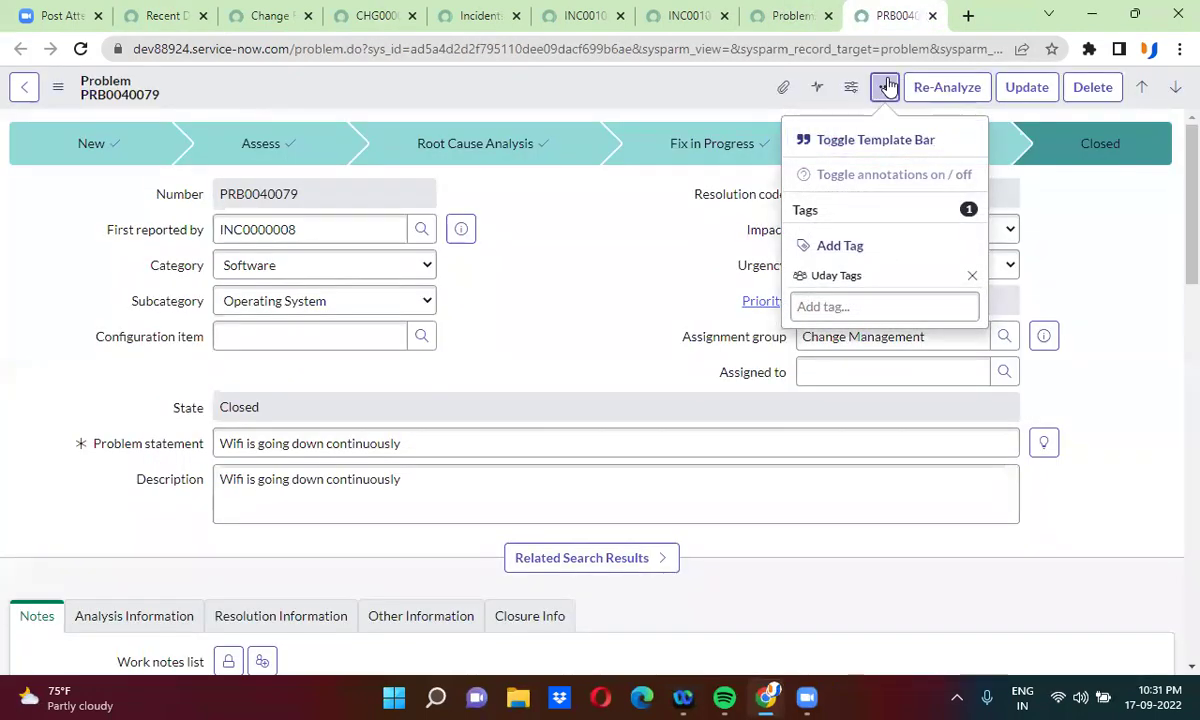
left_click(886, 88)
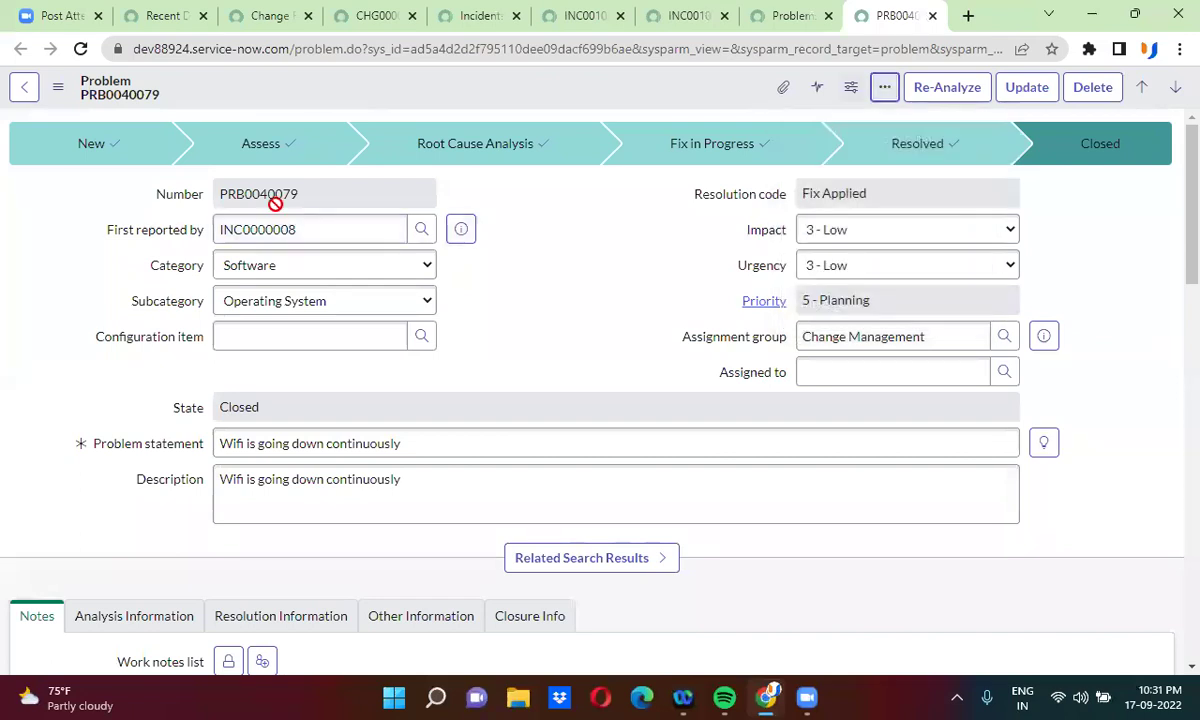
left_click(161, 16)
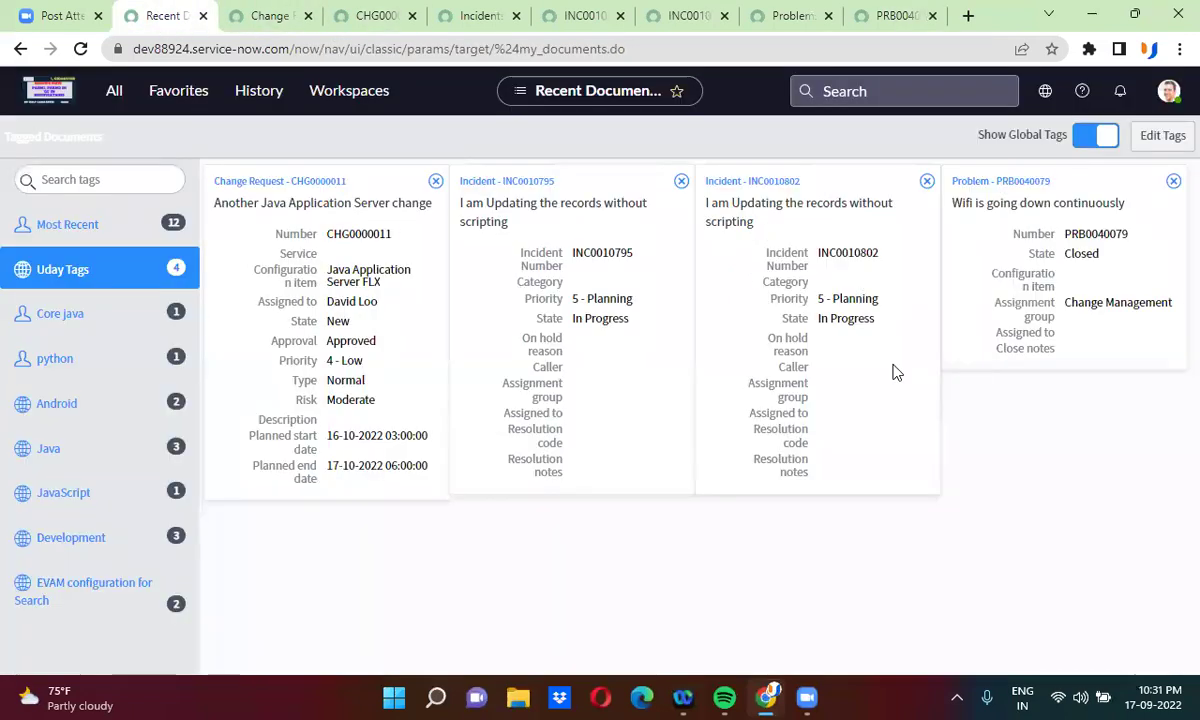